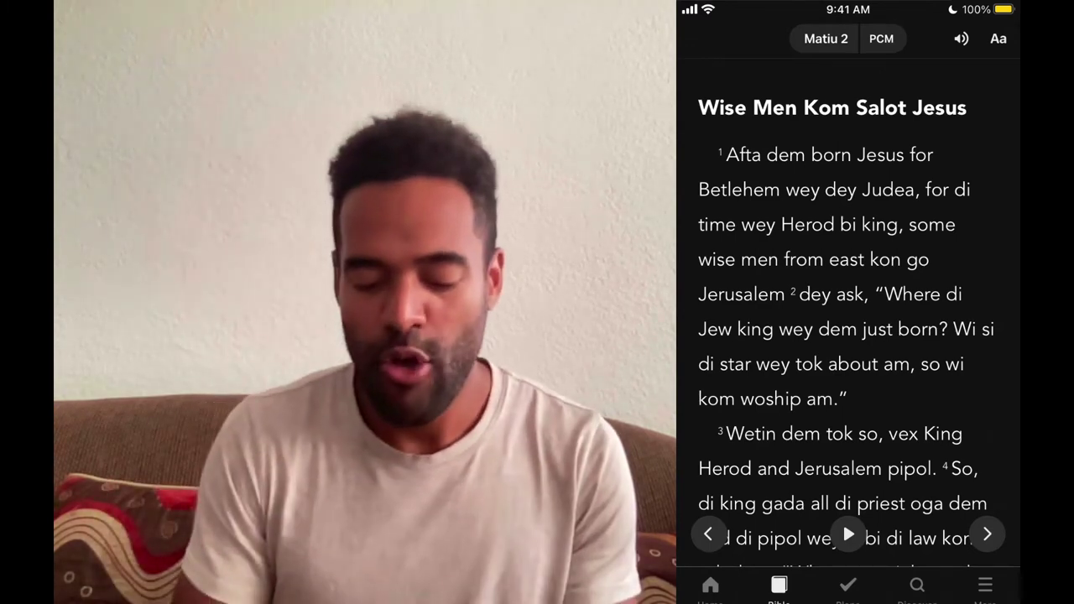
Read through the opening verses of Matiu 2 in the PCM translation.
scroll(848, 318, down, 2)
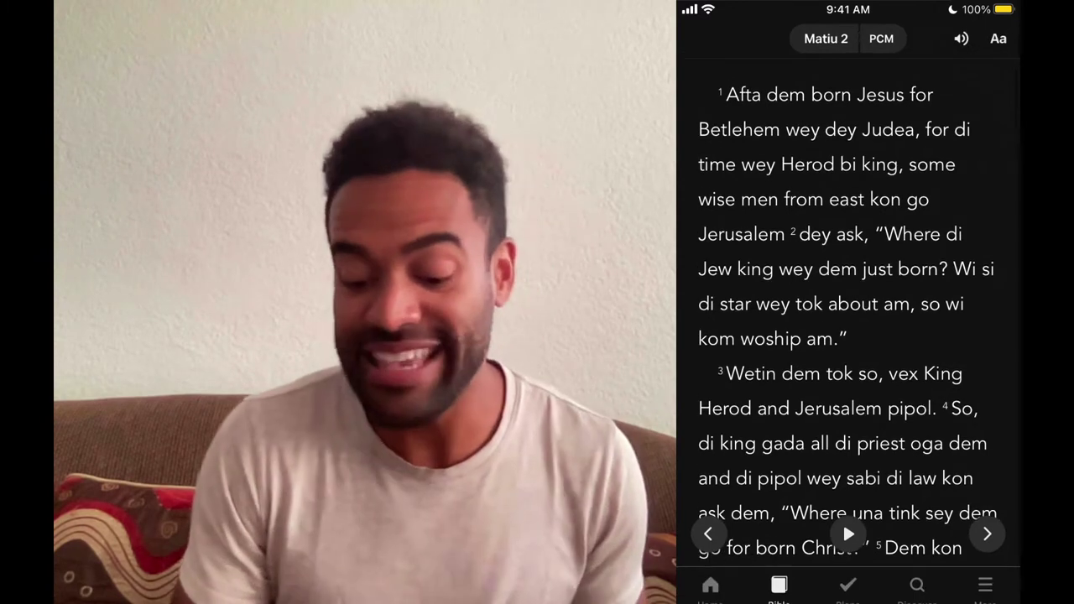
scroll(848, 319, down, 1)
scroll(847, 319, down, 1)
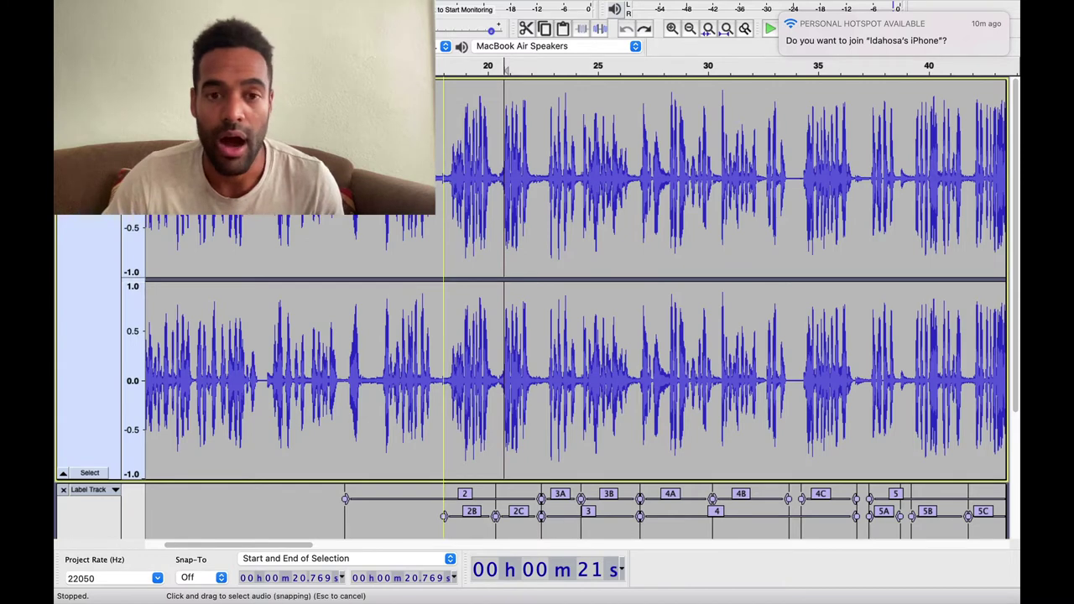
In Audacity, play the recording from the beginning and pause it at about 23 seconds.
click(384, 377)
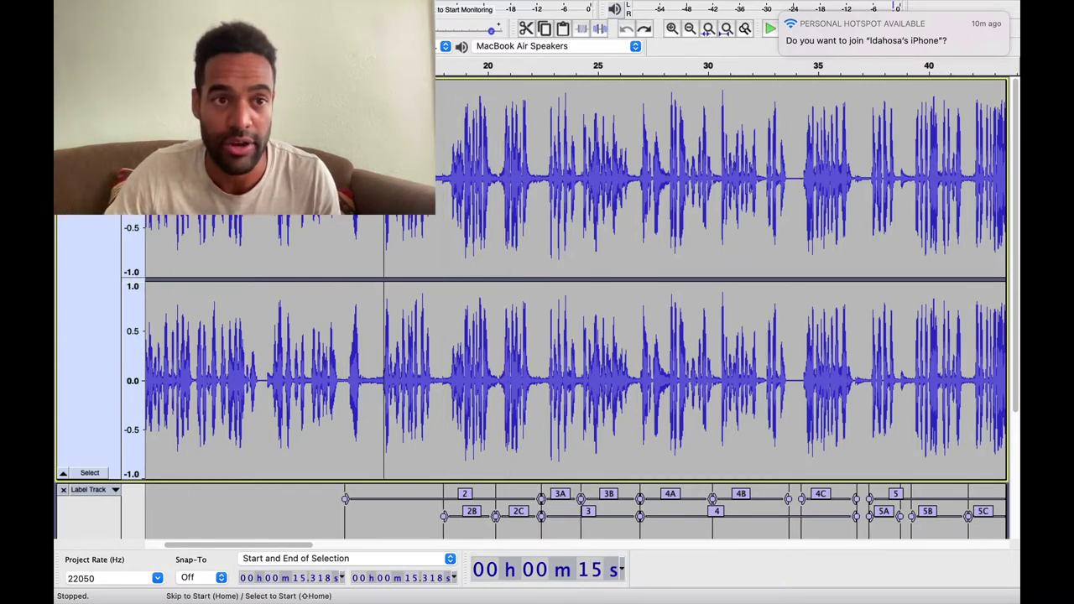
key(Home)
key(space)
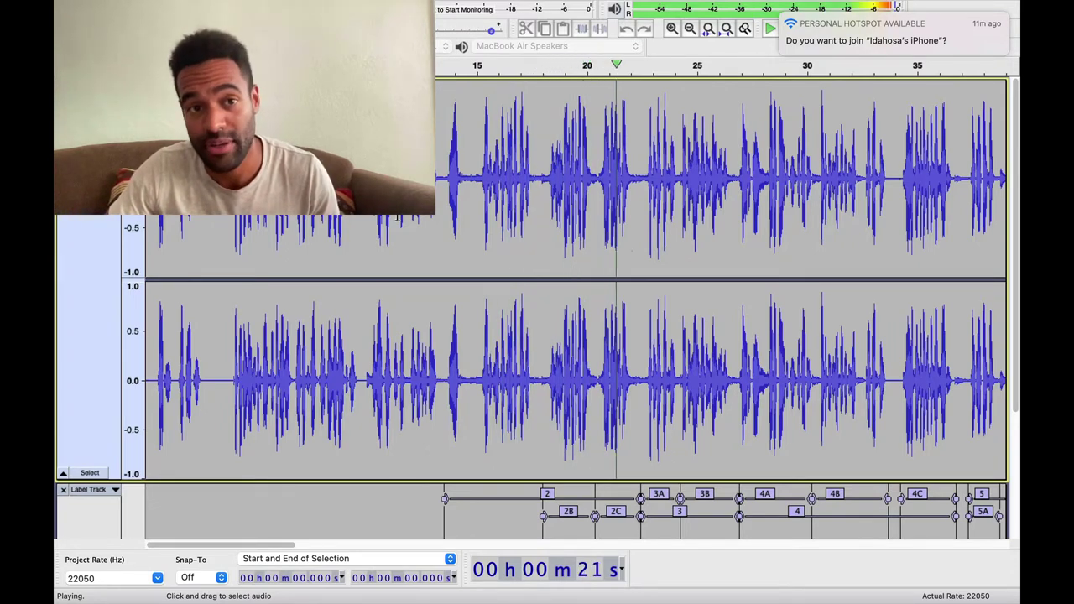
key(p)
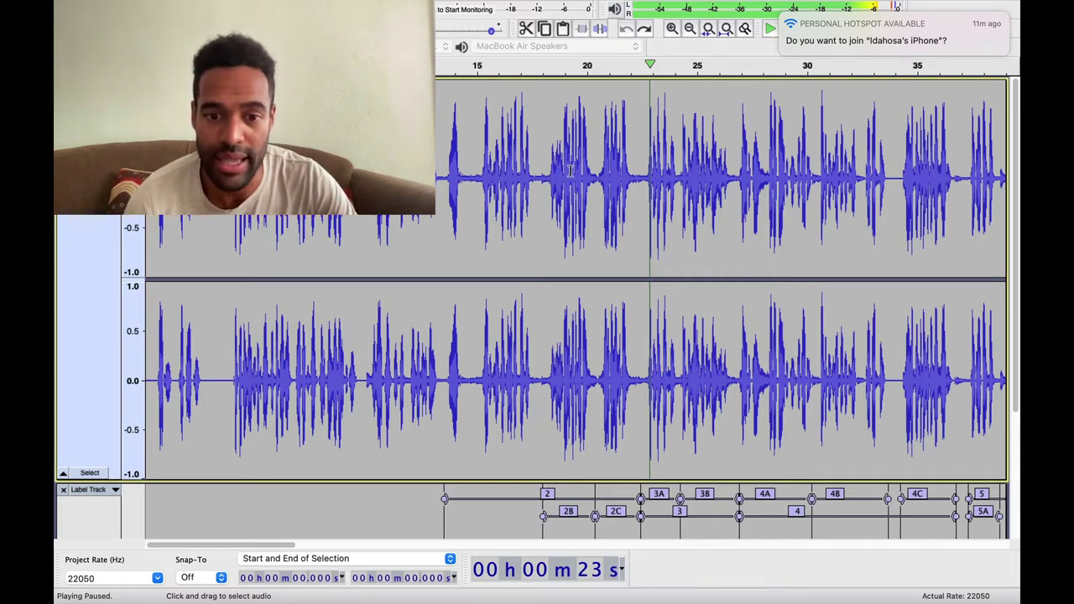
Locate the start of segment 2B in the waveform and place the cursor there, at about 18 seconds.
scroll(570, 170, right, 5)
scroll(570, 170, left, 5)
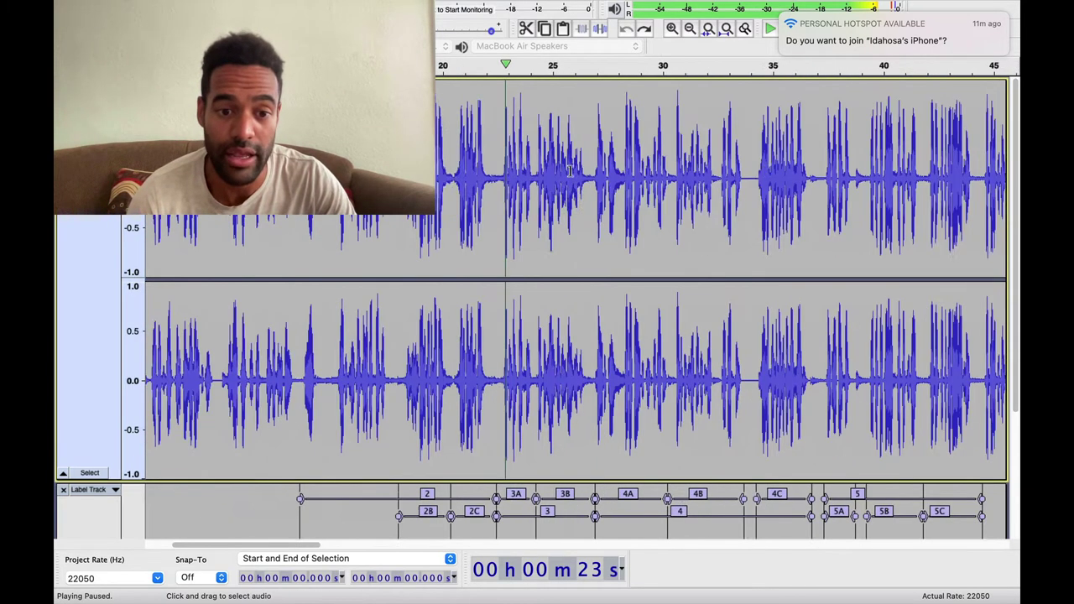
scroll(608, 166, right, 2)
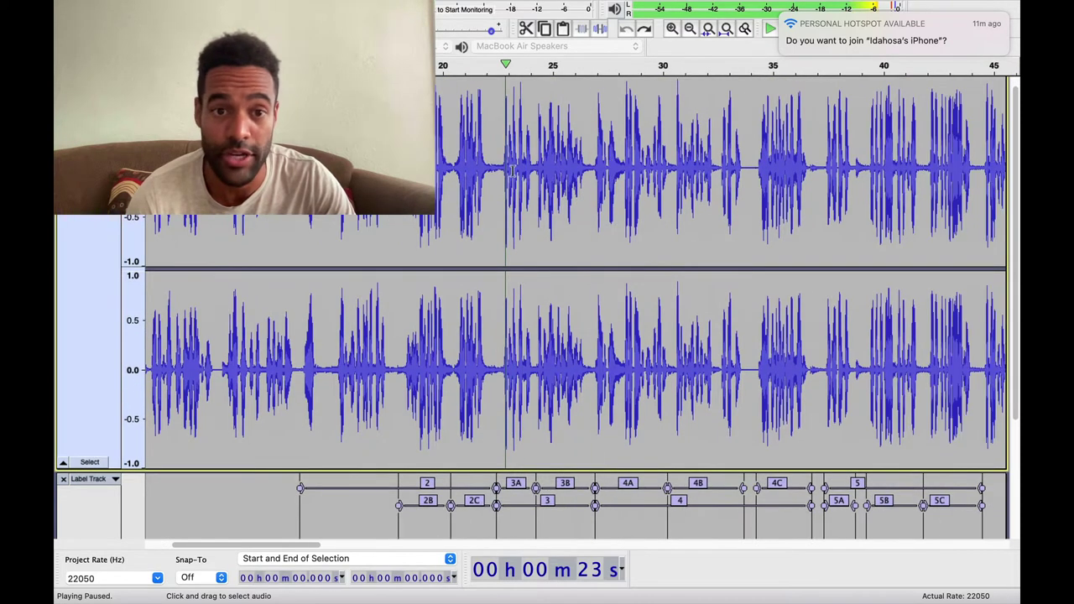
click(402, 369)
scroll(570, 370, up, 1)
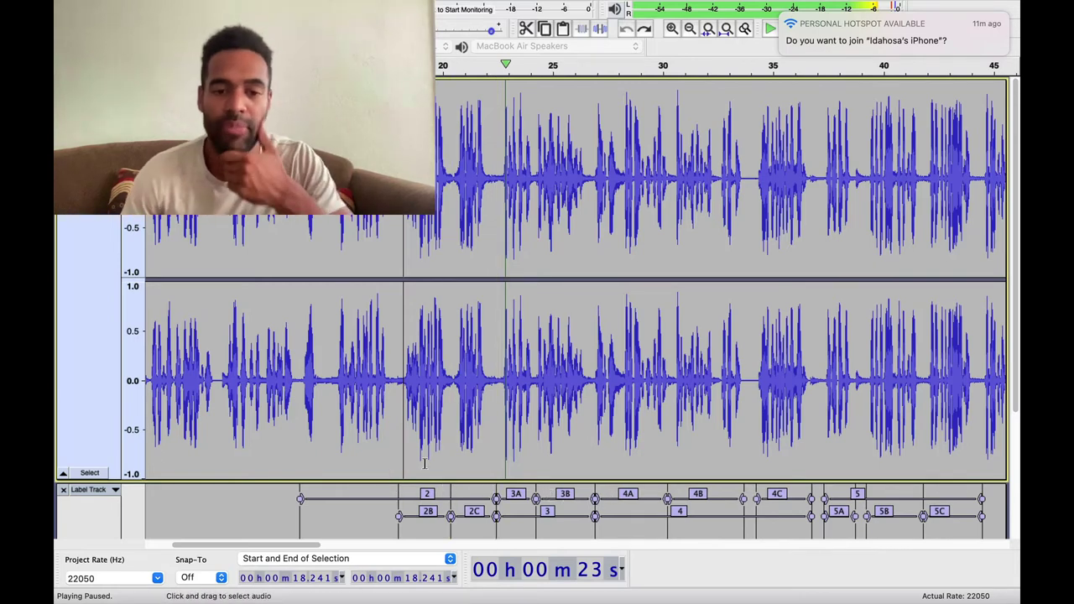
click(408, 386)
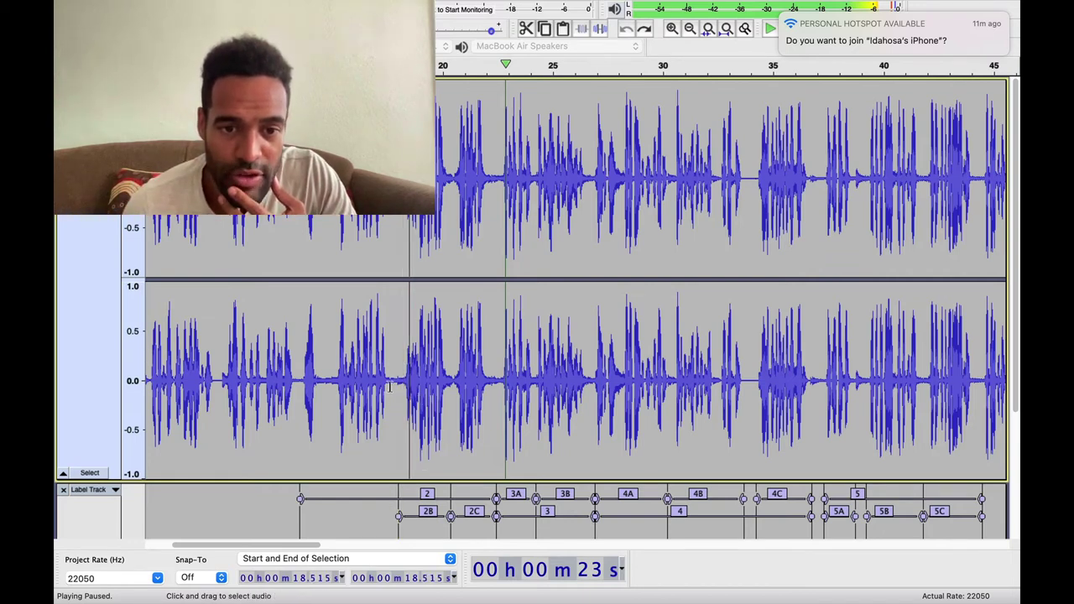
click(398, 383)
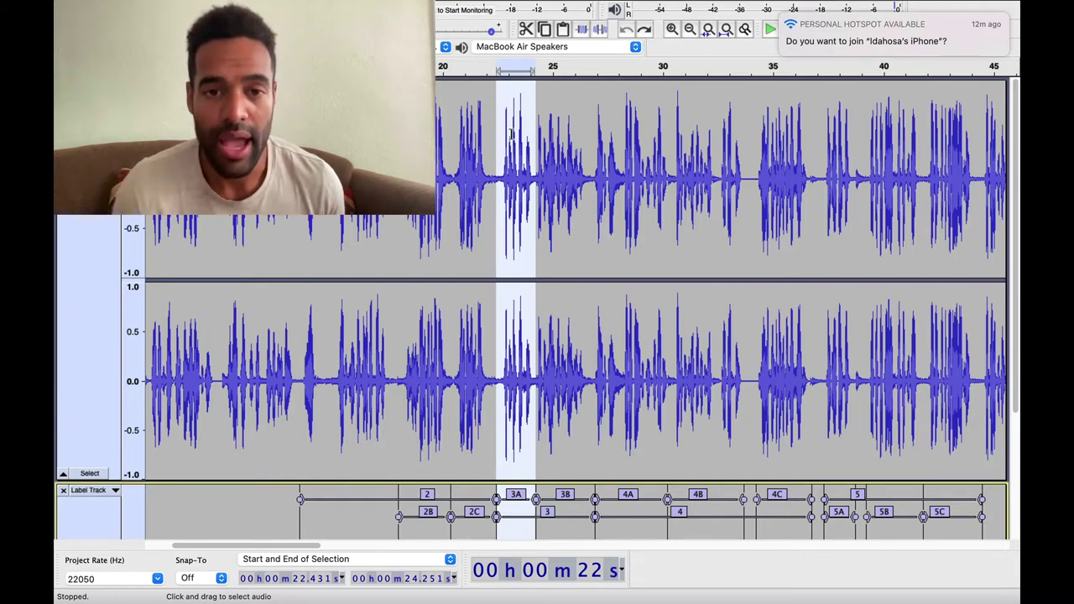
Listen to the opening of segment 3A from about 22.75 seconds, with the waveform magnified.
click(503, 177)
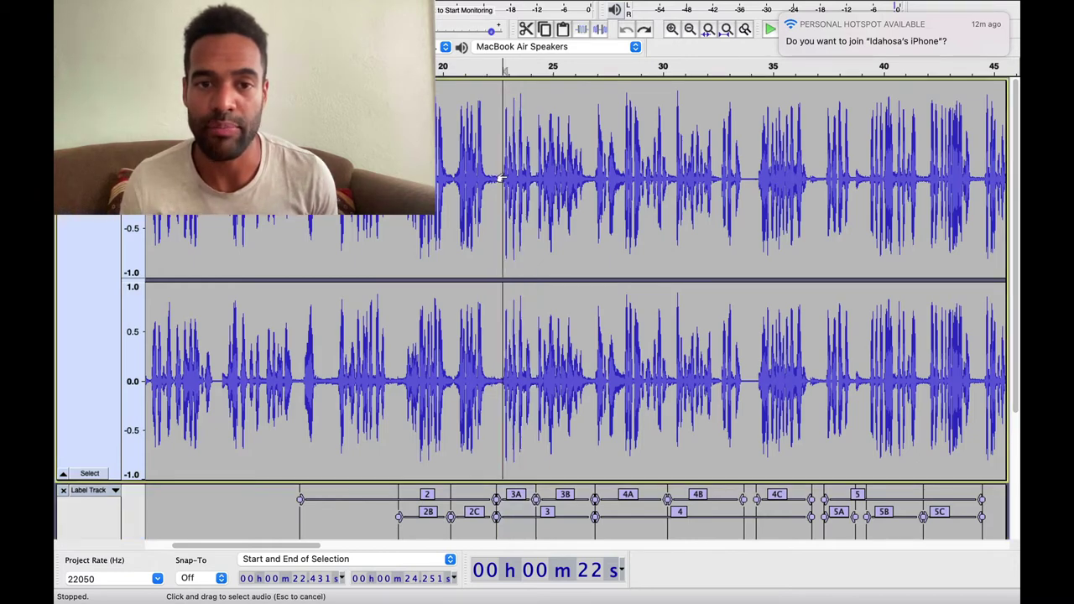
click(672, 30)
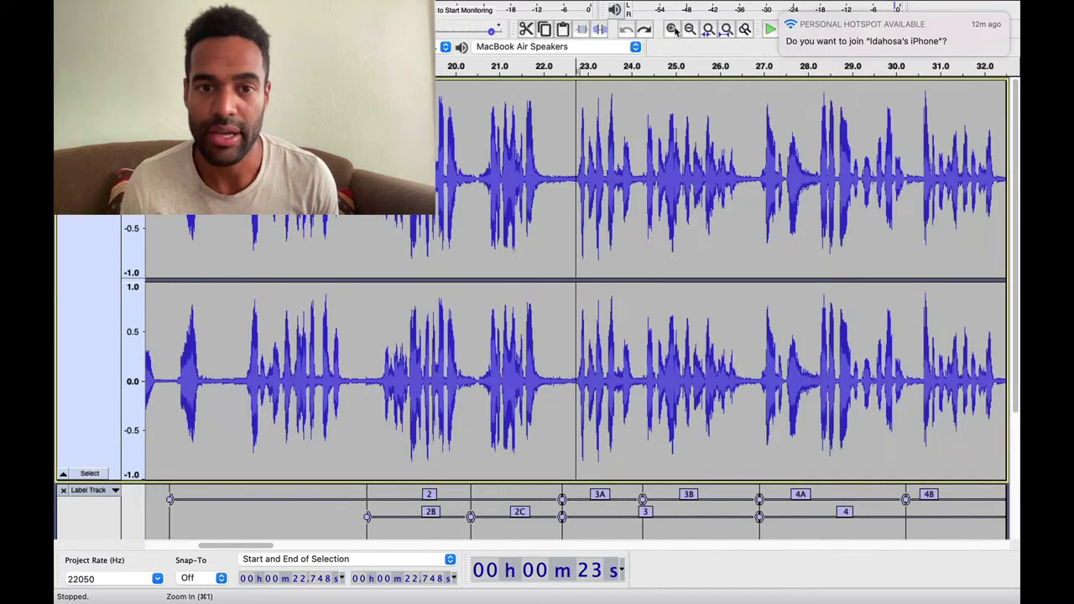
click(673, 29)
key(space)
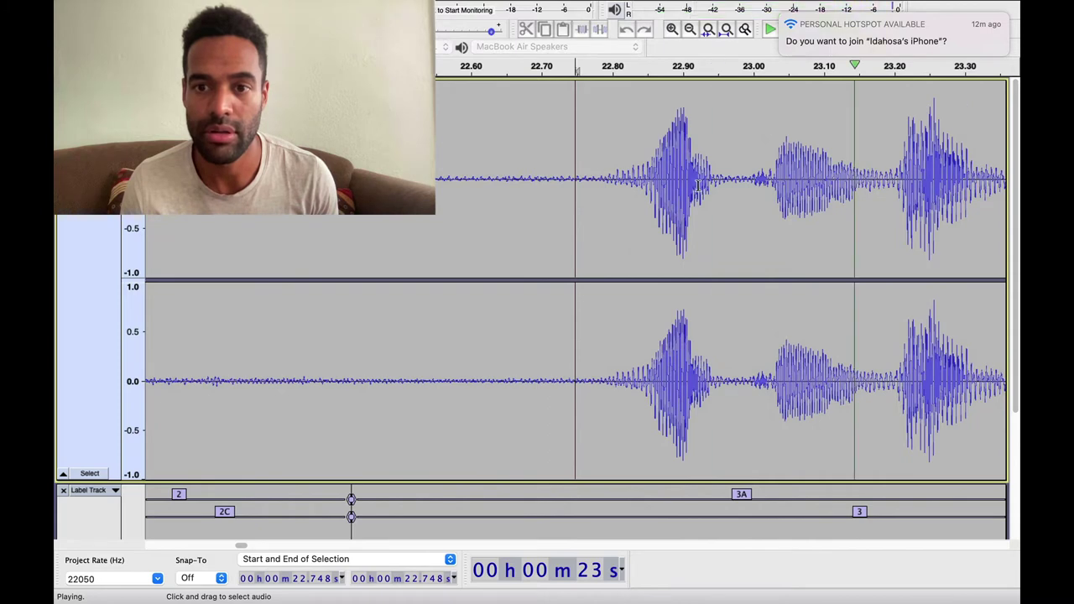
key(space)
Select the first three sound bursts of segment 3A, from about 22.78 to 23.35 seconds, and replay them several times.
drag(1001, 177, 601, 179)
key(space)
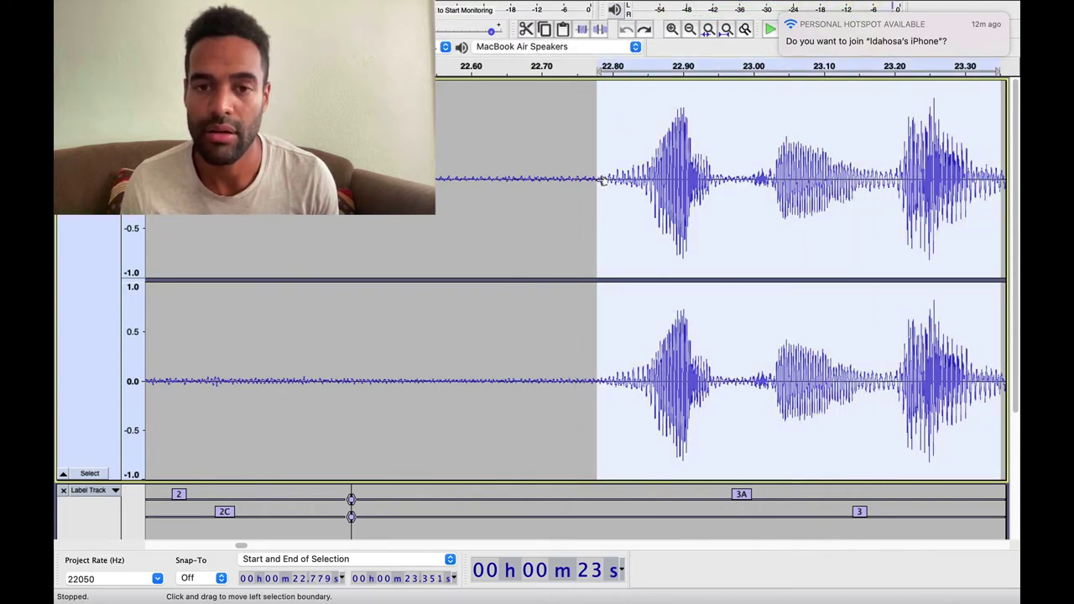
key(space)
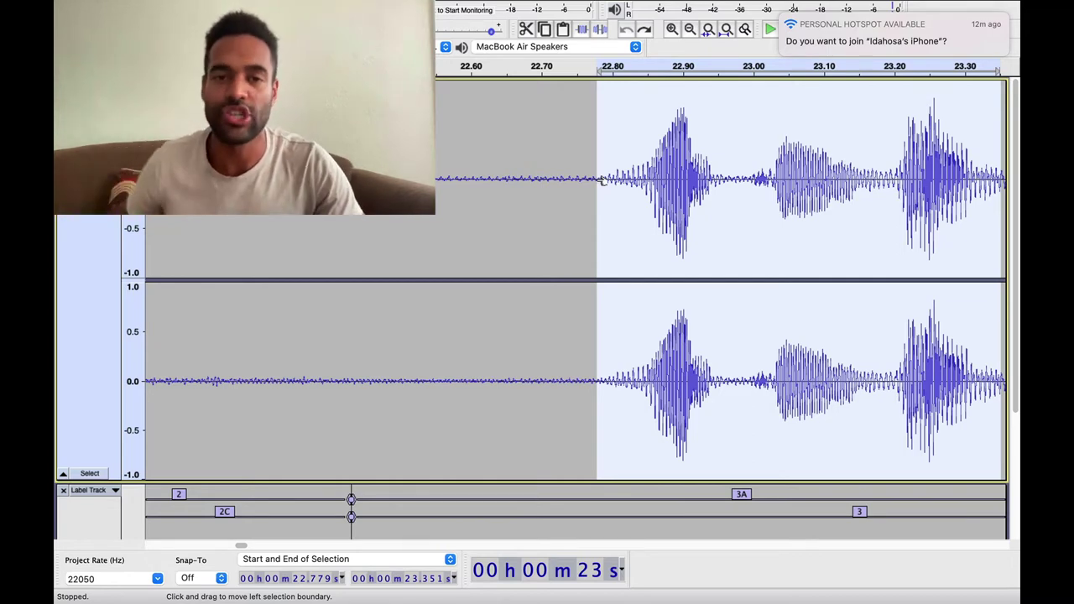
key(space)
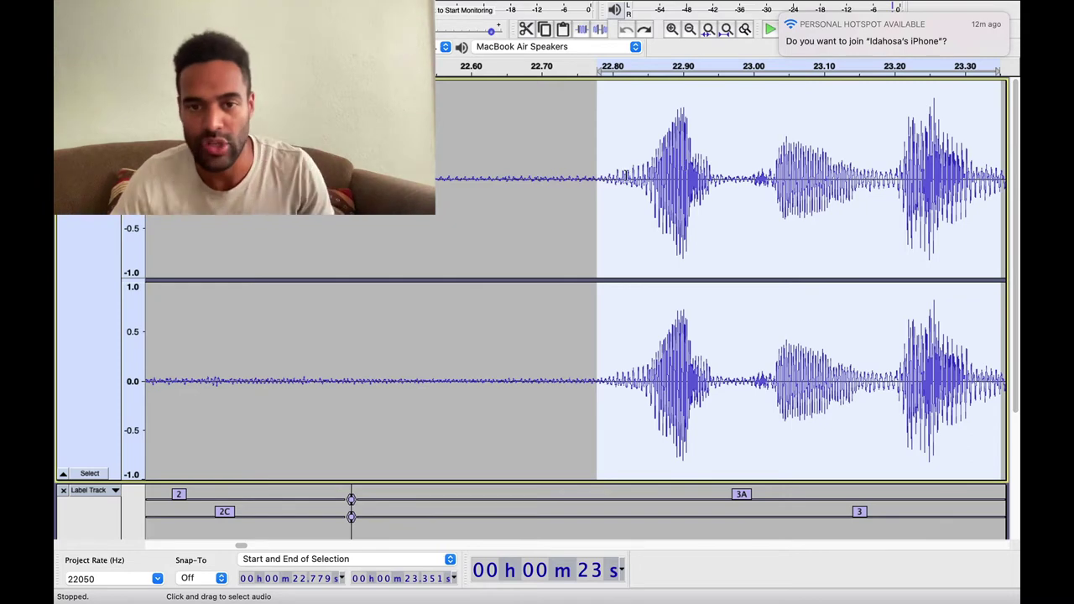
key(space)
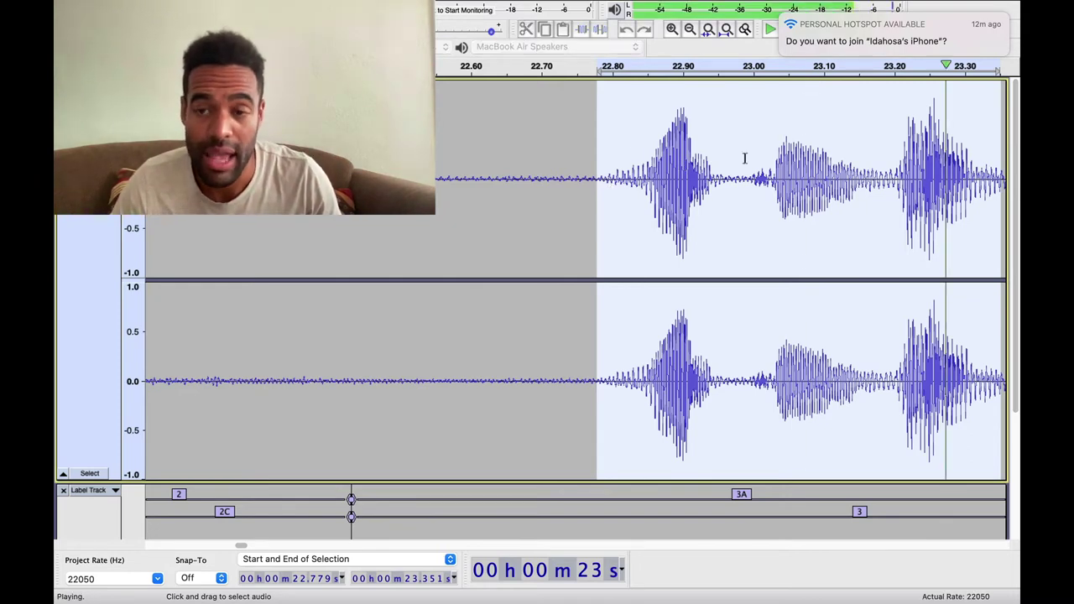
Select only the first two sound bursts of segment 3A, about 22.78 to 23.20 seconds, and replay them repeatedly.
drag(895, 178, 599, 187)
key(space)
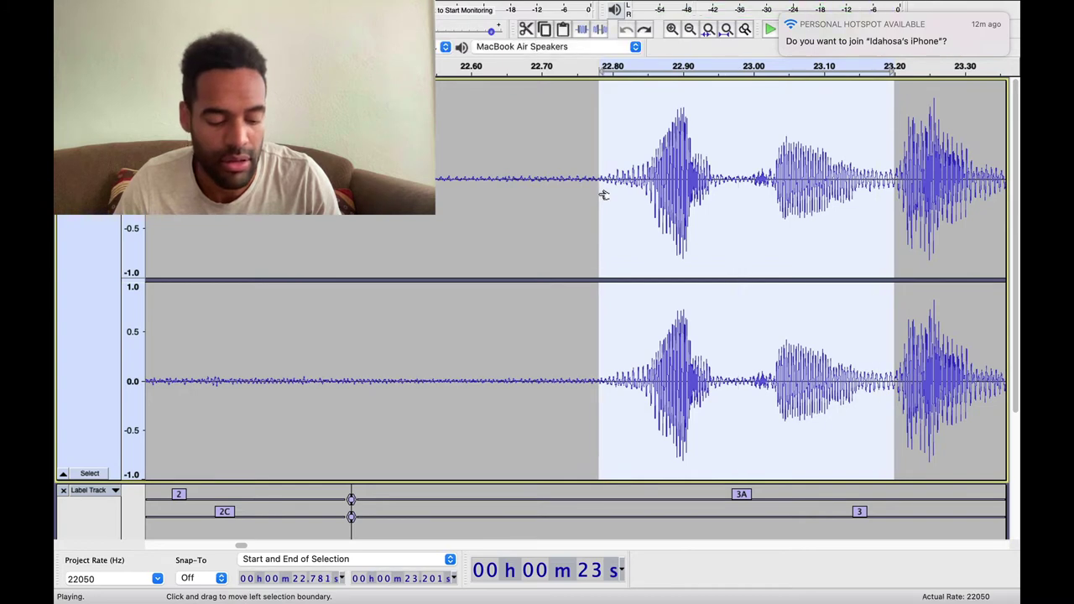
key(space)
key(space)
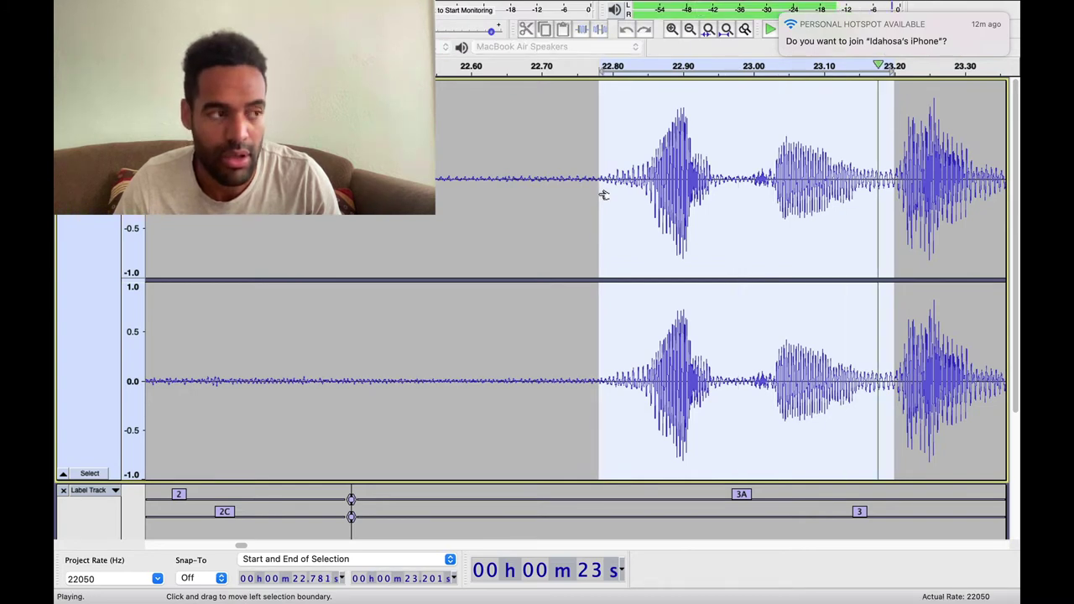
key(space)
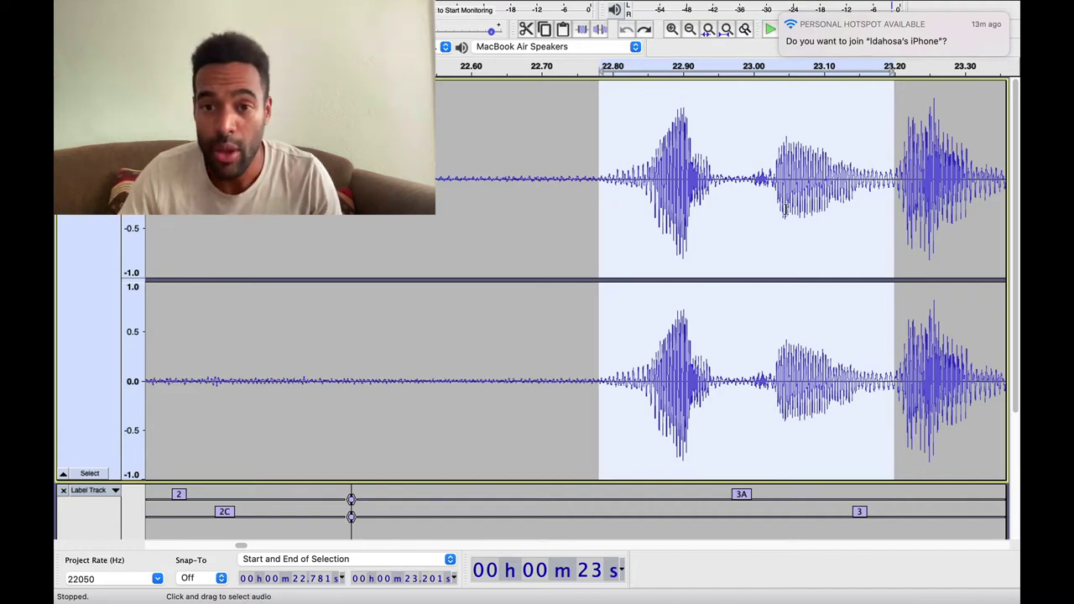
Select the whole spoken phrase of label 3A, from about 22.78 to 24.09 seconds, and play it.
scroll(786, 208, down, 5)
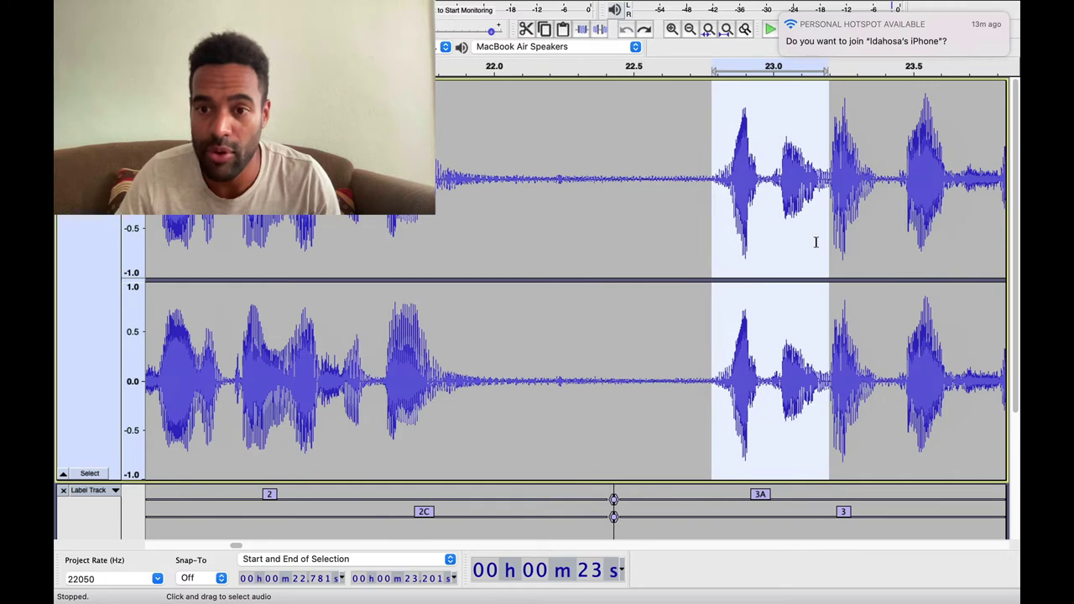
scroll(815, 243, right, 5)
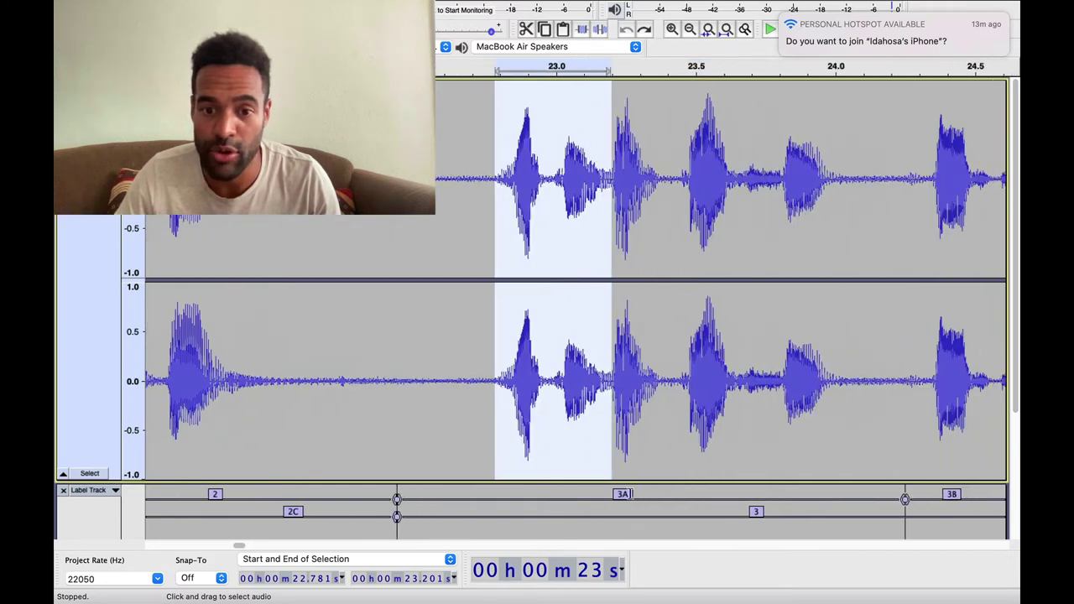
click(627, 497)
scroll(621, 369, up, 3)
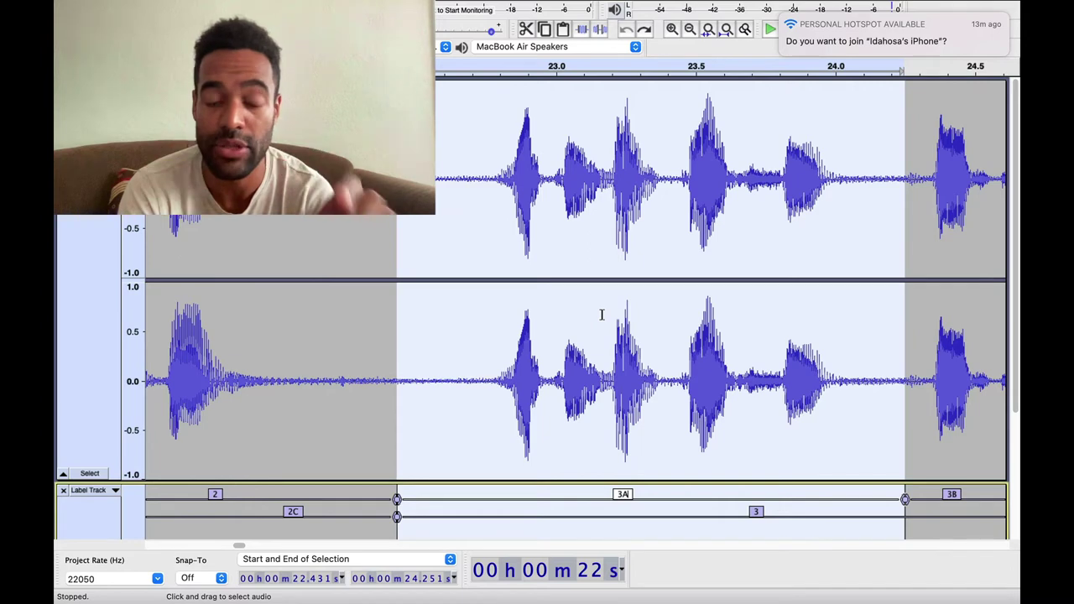
drag(495, 184, 859, 185)
key(space)
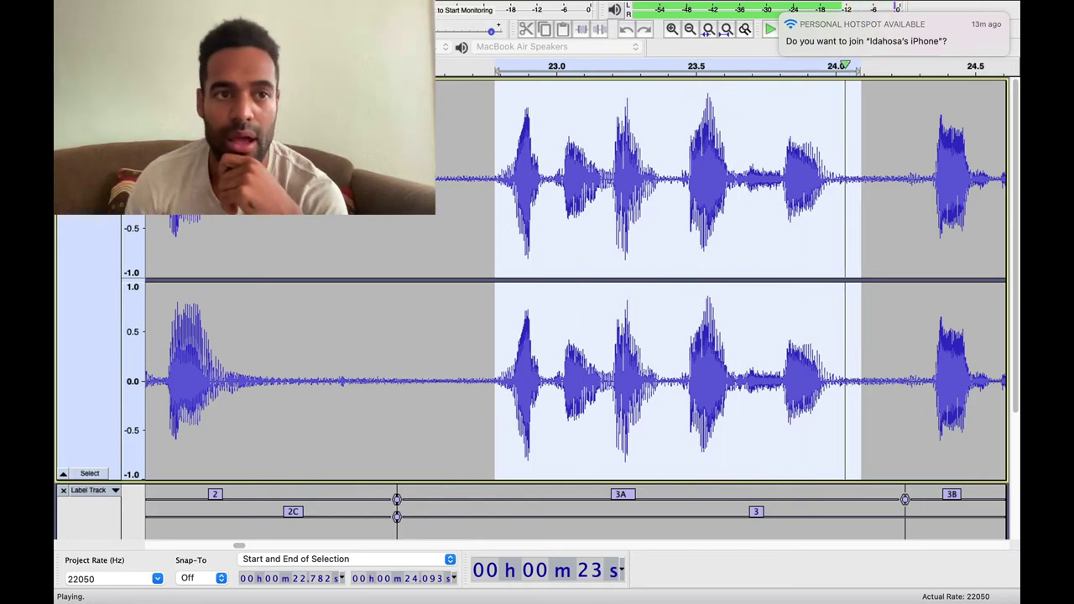
click(84, 23)
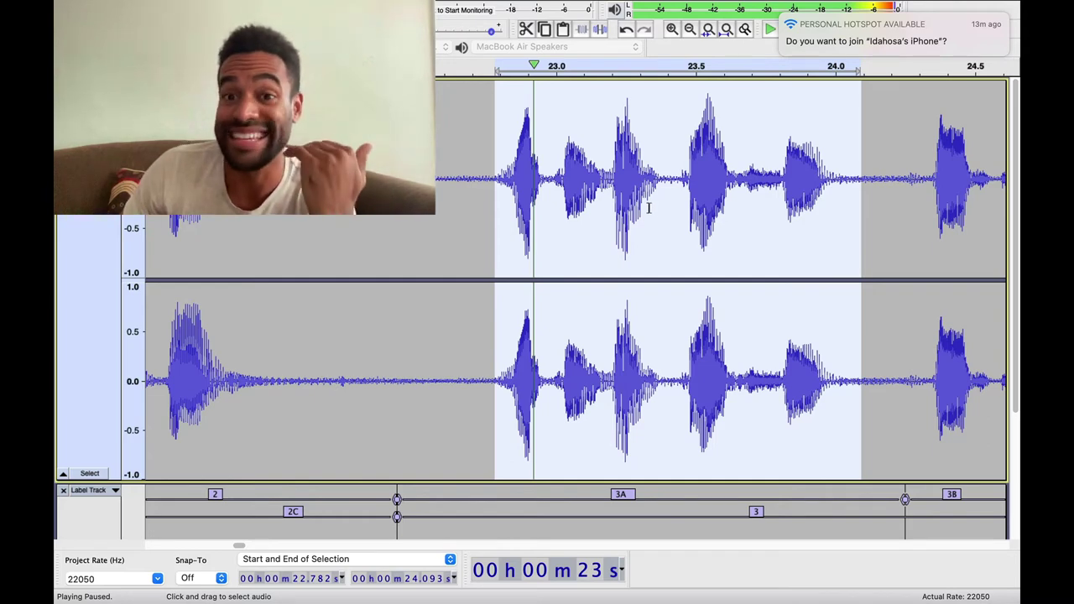
Select just the first sound burst of phrase 3A, about 22.78 to 23.01 seconds, and replay it.
click(541, 175)
drag(558, 177, 495, 179)
key(space)
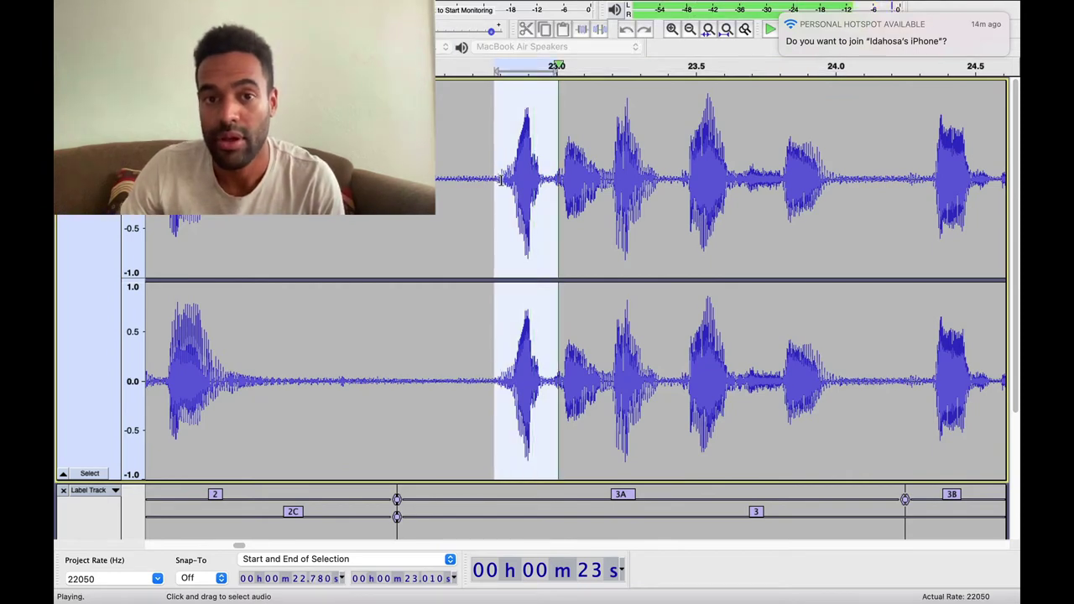
key(space)
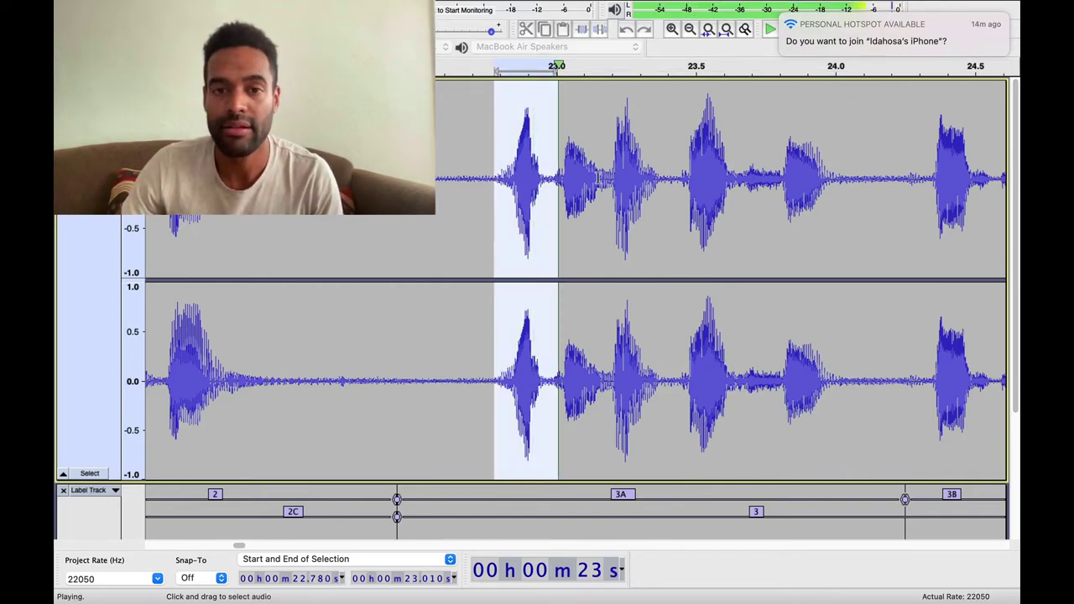
Extend the selection to the second sound burst, covering about 22.78 to 23.20 seconds, and replay it several times.
drag(611, 178, 495, 179)
key(space)
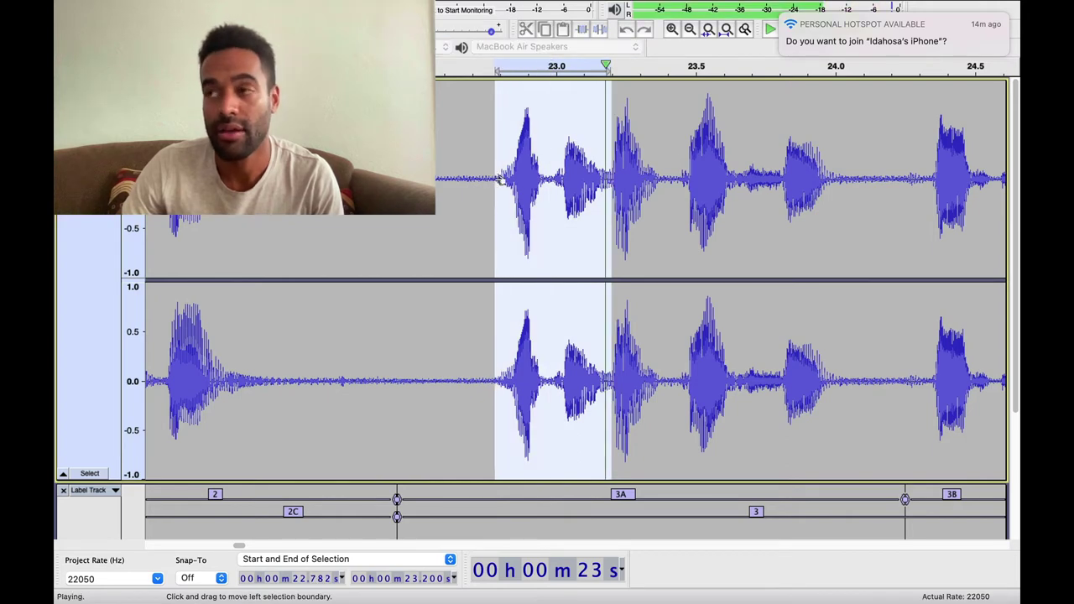
key(space)
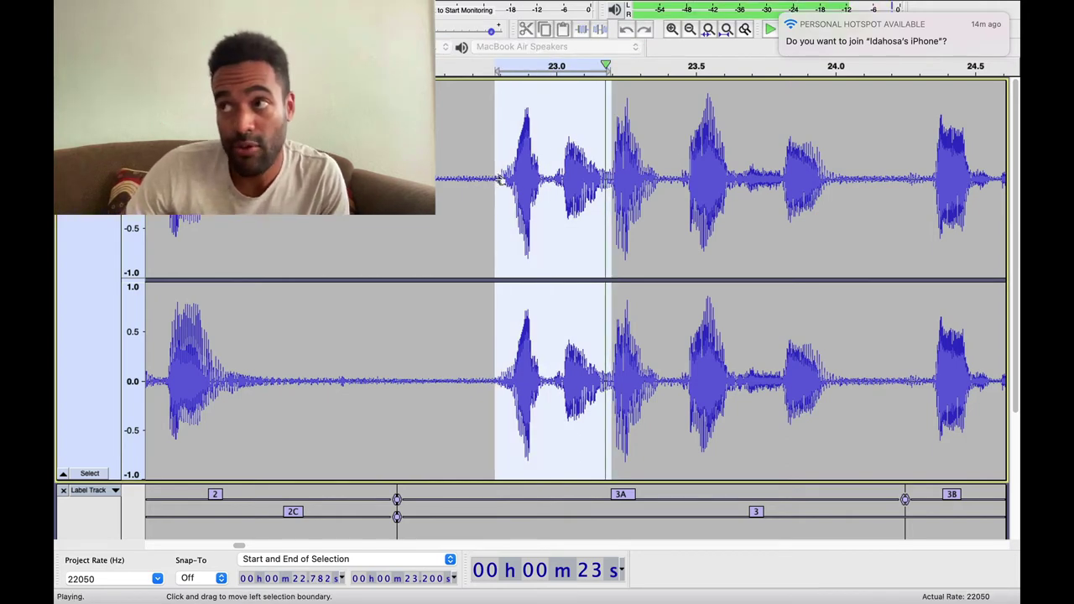
key(space)
key(space)
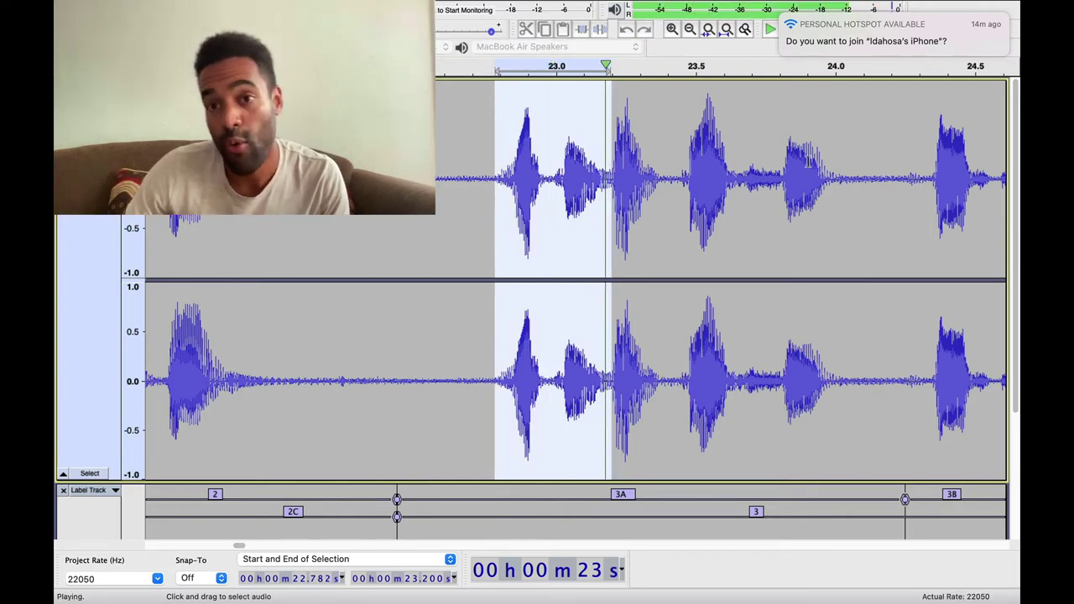
Select the third and fourth sound bursts of phrase 3A, about 23.19 to 23.70 seconds, and replay them repeatedly.
drag(749, 178, 608, 186)
key(space)
key(space)
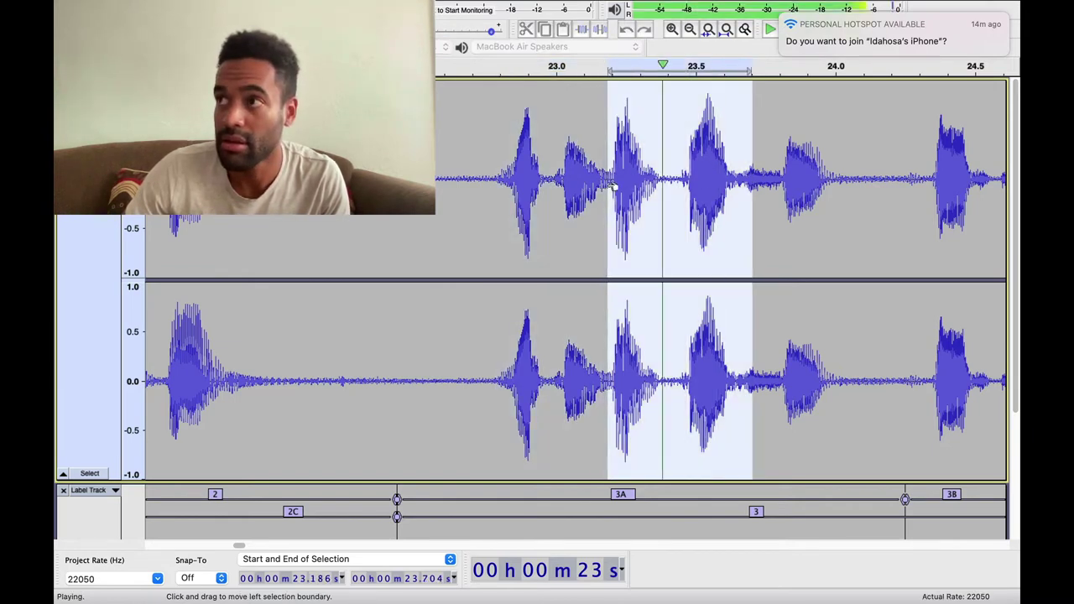
key(space)
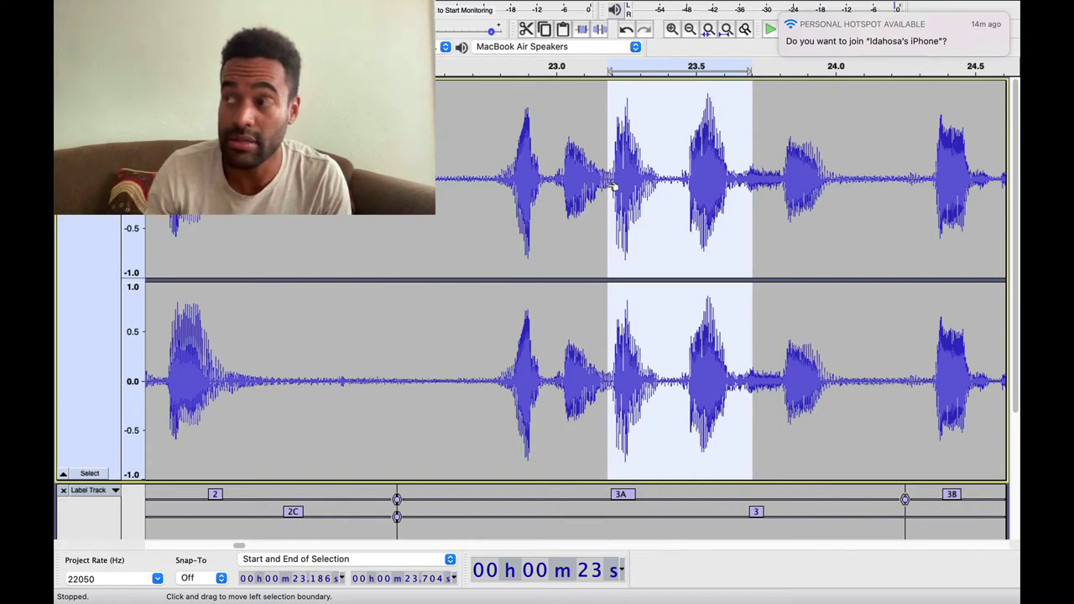
key(space)
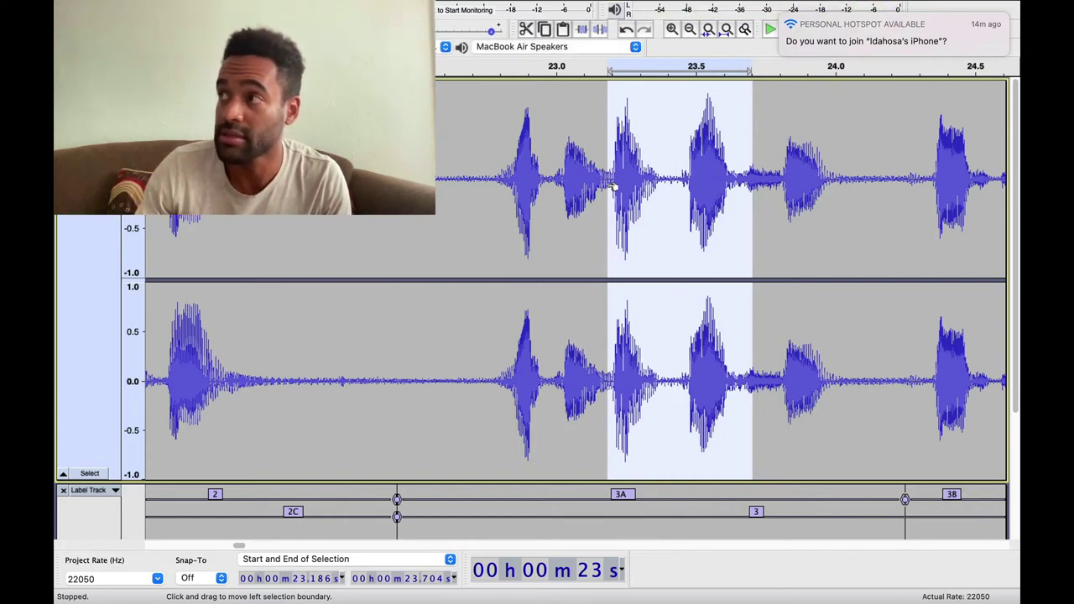
key(space)
key(space)
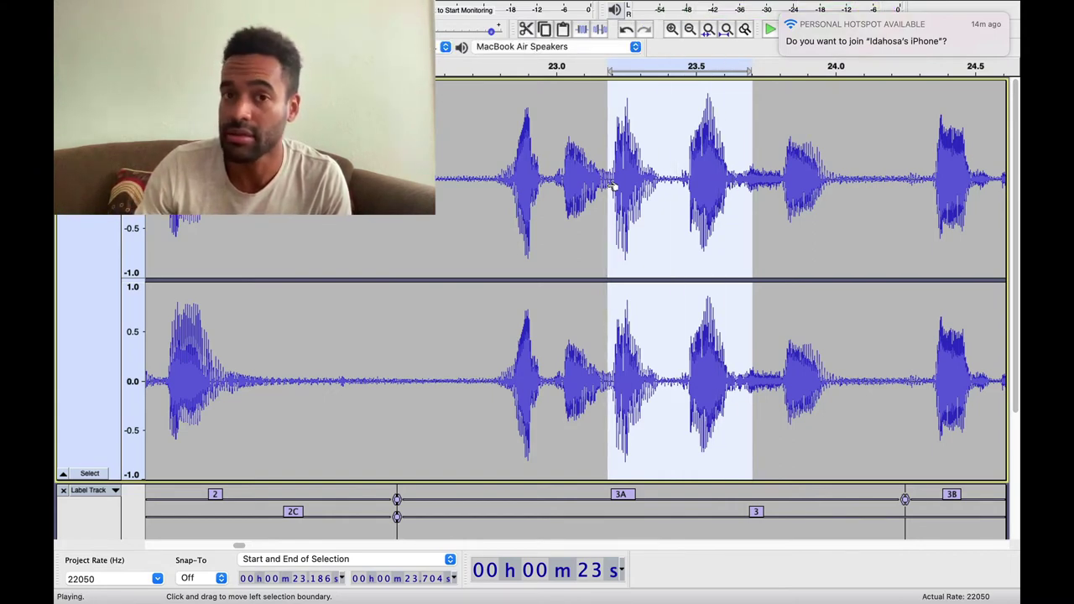
key(space)
key(space)
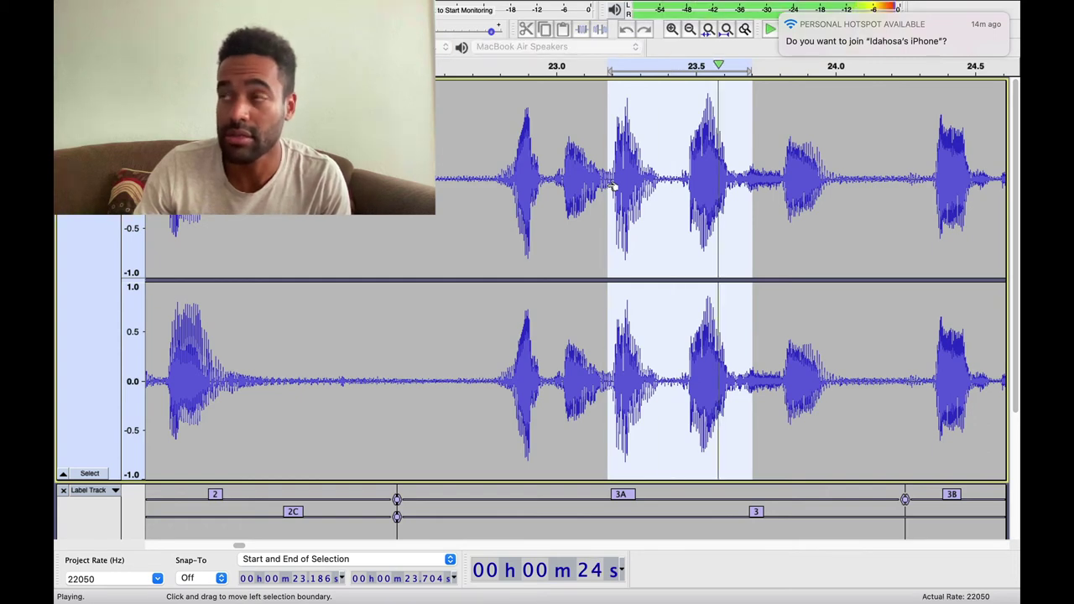
Replay the third and fourth sound bursts of phrase 3A, and play on from just before the final burst.
key(space)
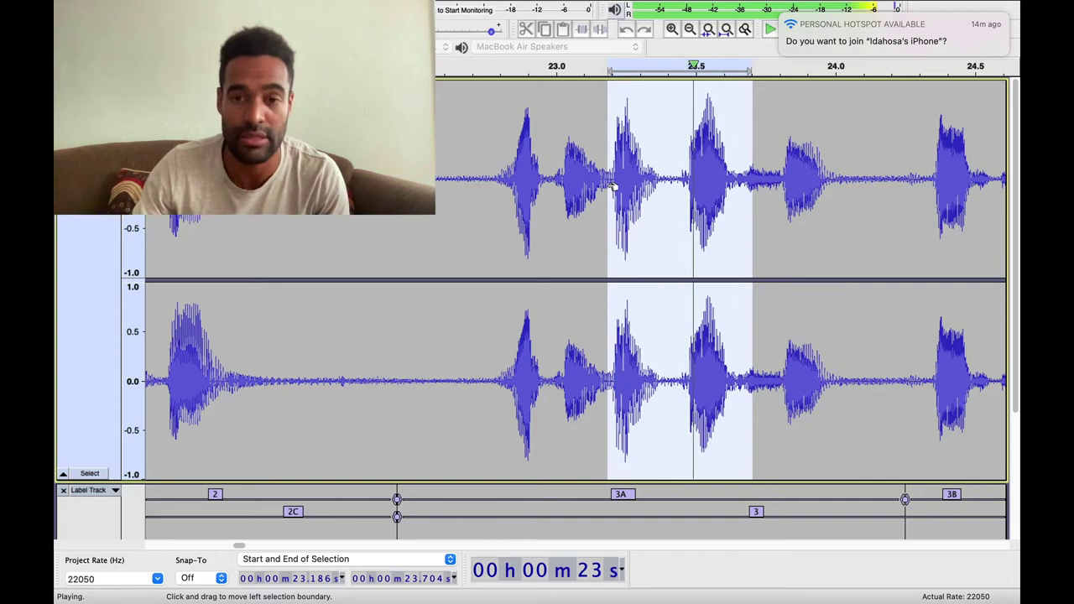
key(space)
click(791, 172)
click(739, 175)
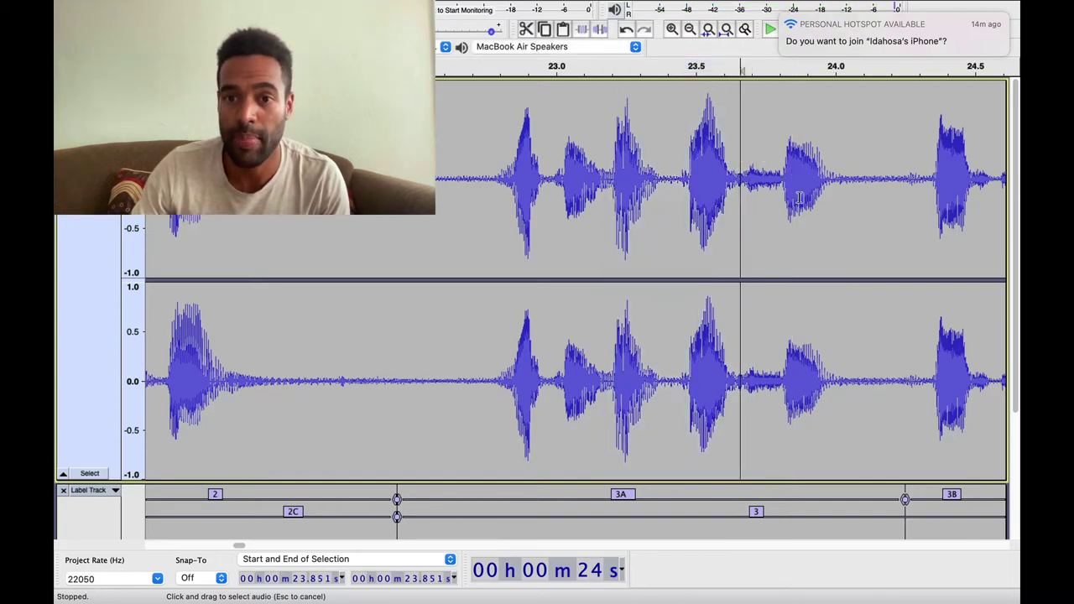
key(space)
Select the whole phrase of label 3A again, from about 22.75 to 24.05 seconds, and play it.
drag(849, 184, 487, 196)
key(space)
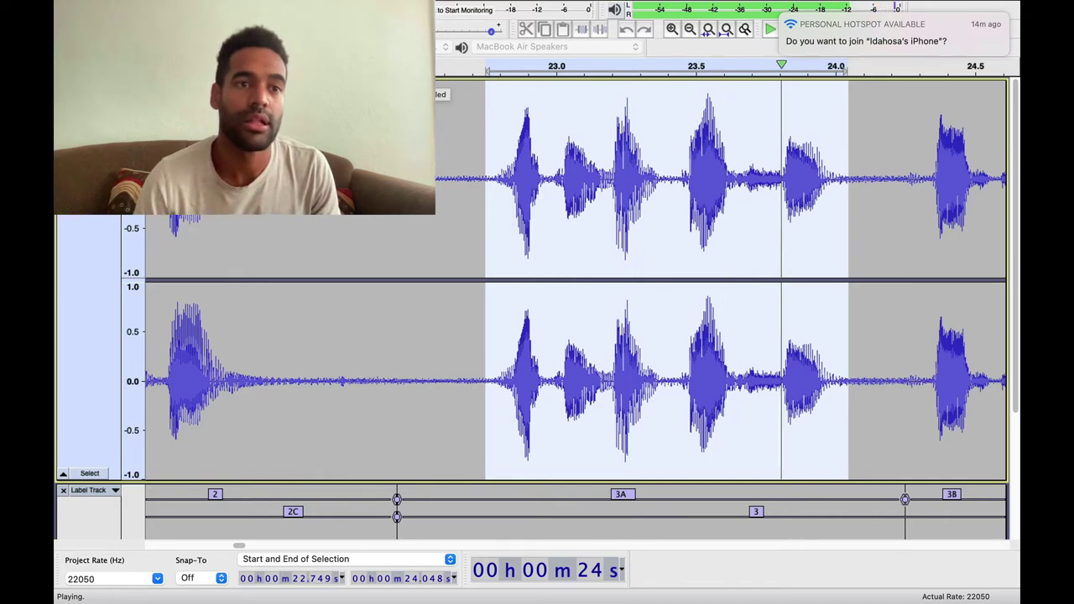
key(p)
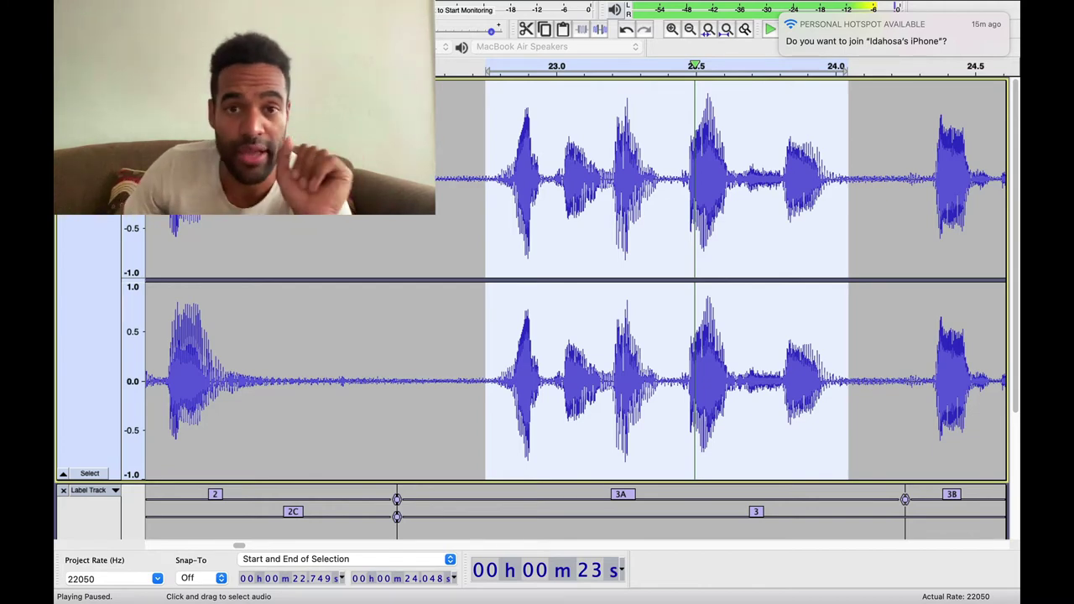
Slow the selected phrase with Change Tempo at -40 percent, using high quality stretching.
mouse_move(508, 16)
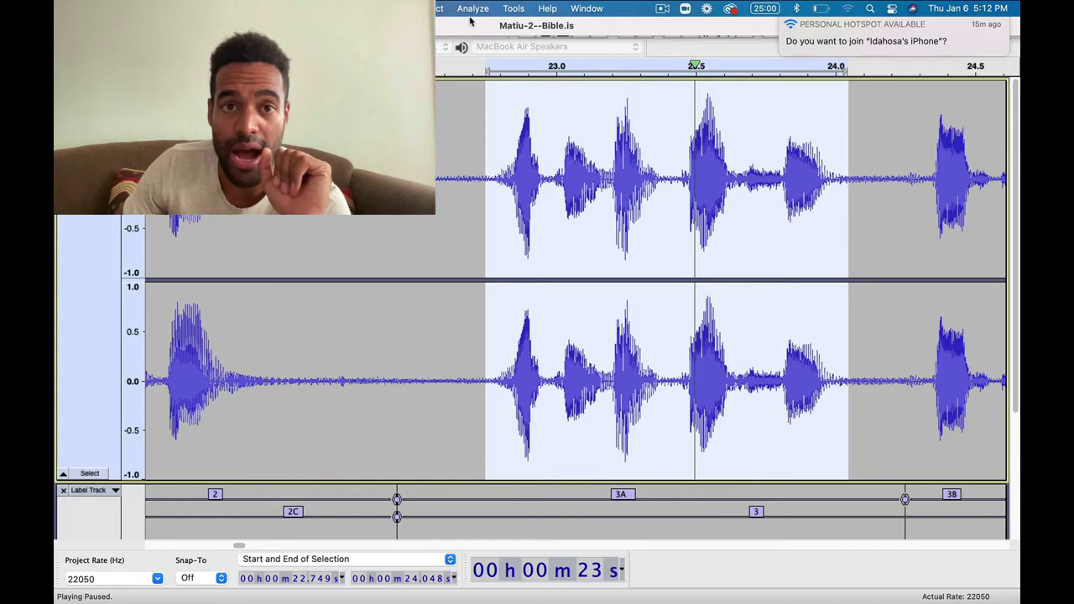
click(438, 10)
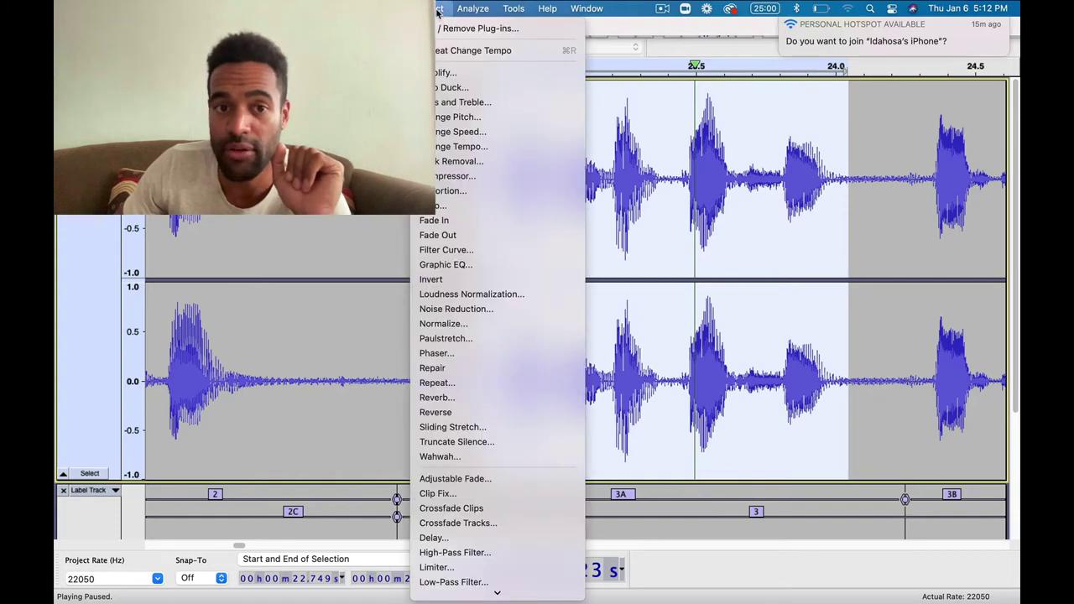
click(483, 147)
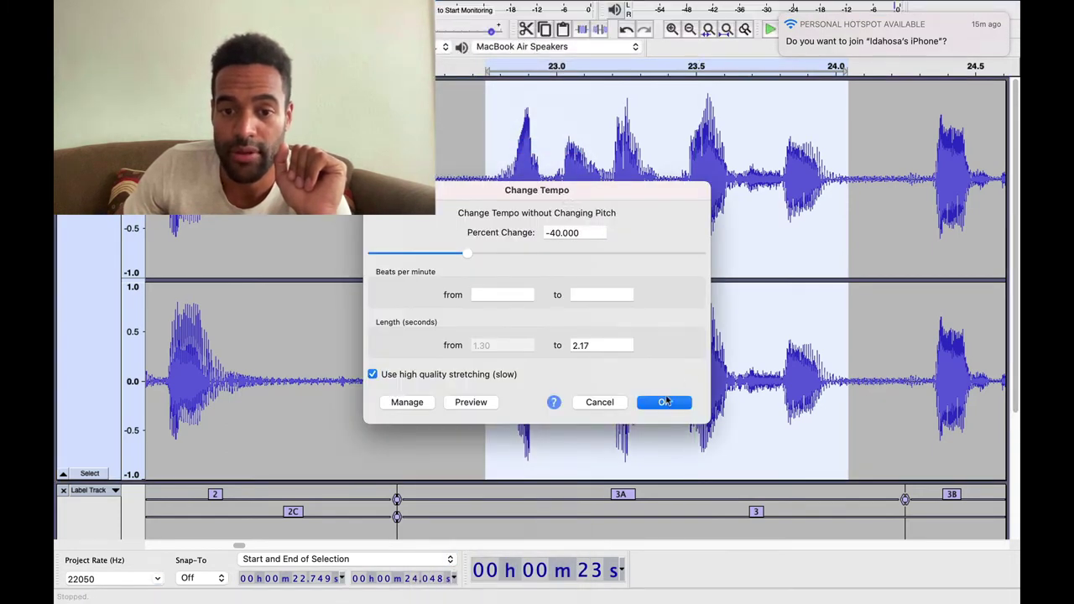
click(664, 402)
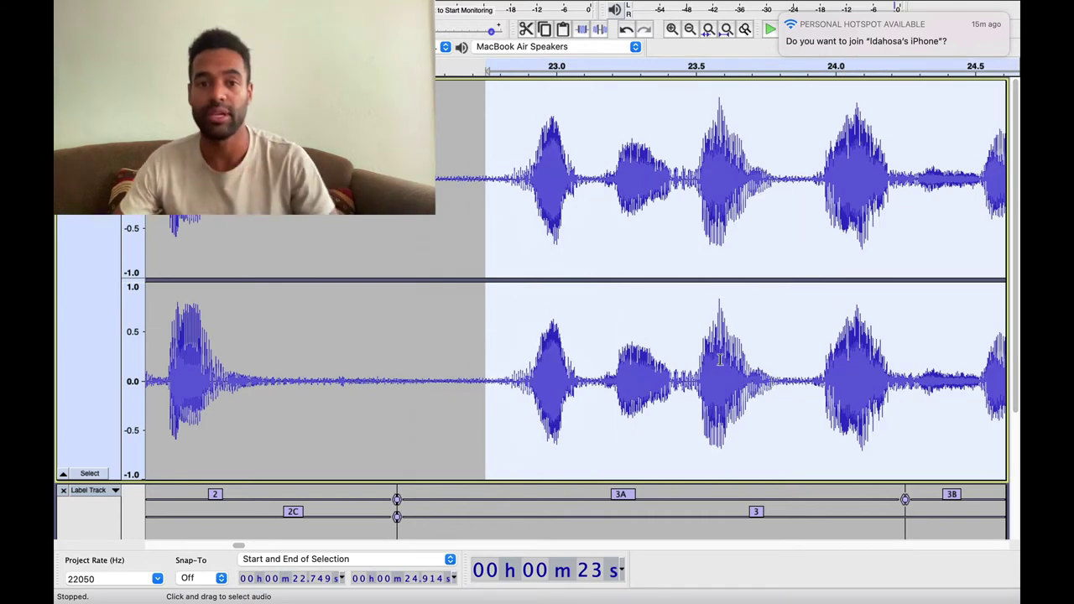
Play the whole slowed-down phrase 3A, from about 22.75 to 24.91 seconds, and pause it partway through.
scroll(719, 360, right, 4)
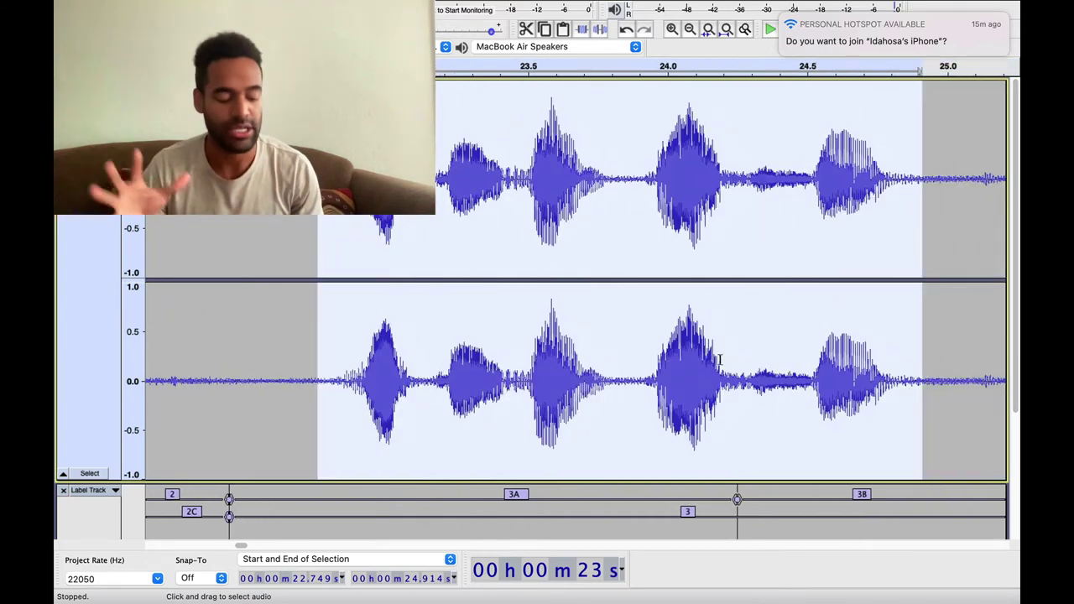
key(space)
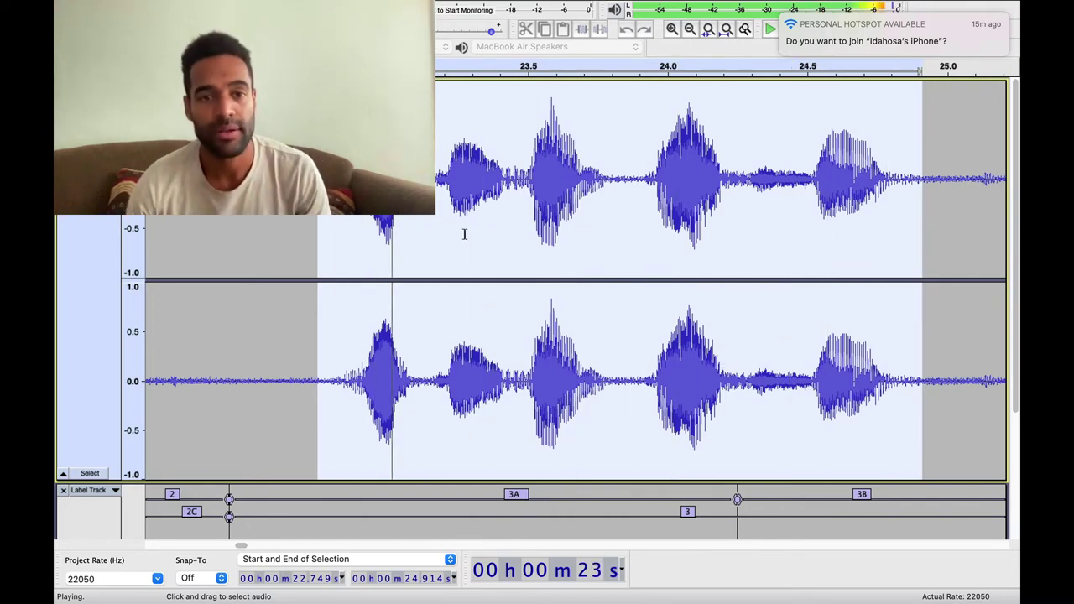
key(p)
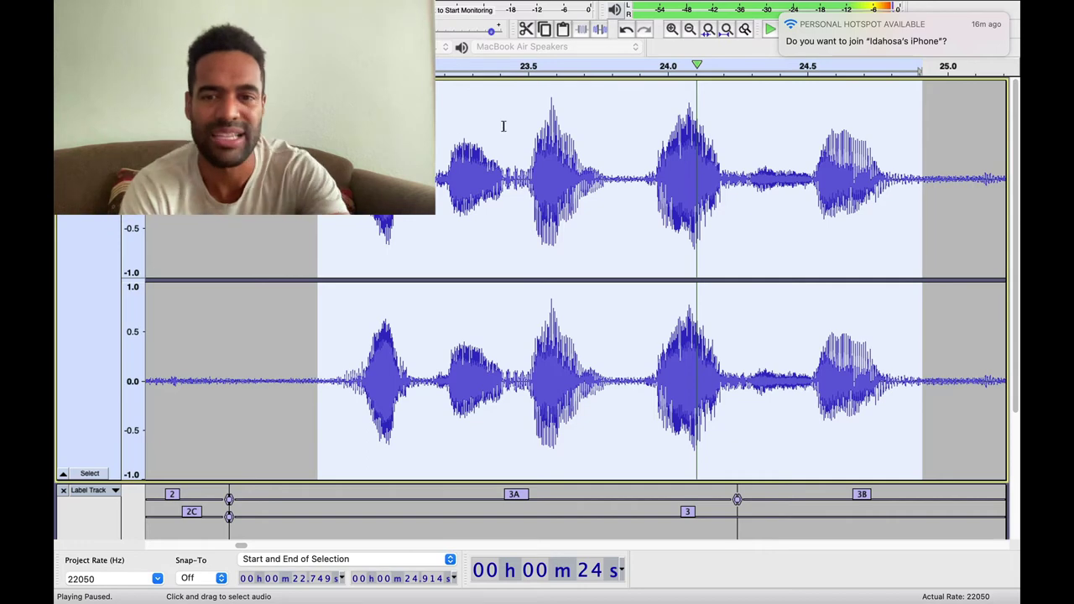
Play the slowed phrase twice from just before its fourth sound burst, at about 23.95 seconds.
click(654, 178)
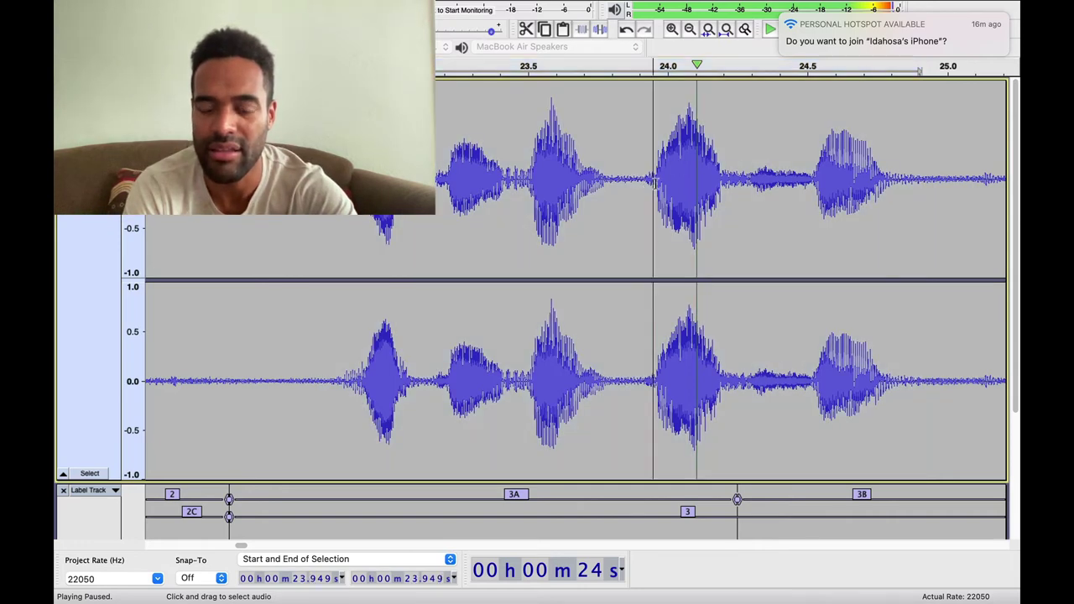
key(space)
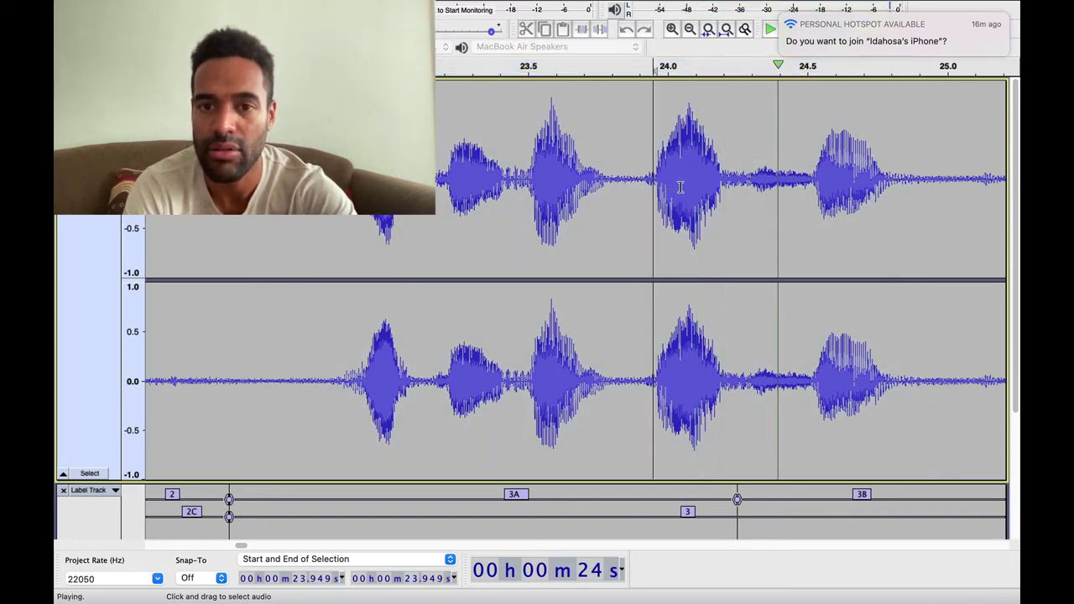
key(space)
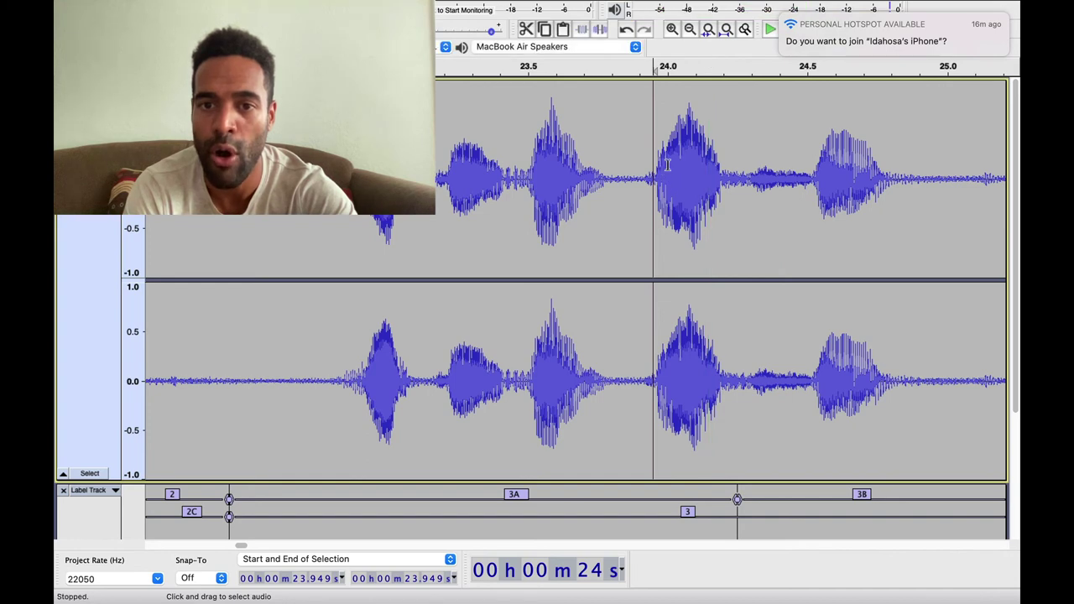
key(space)
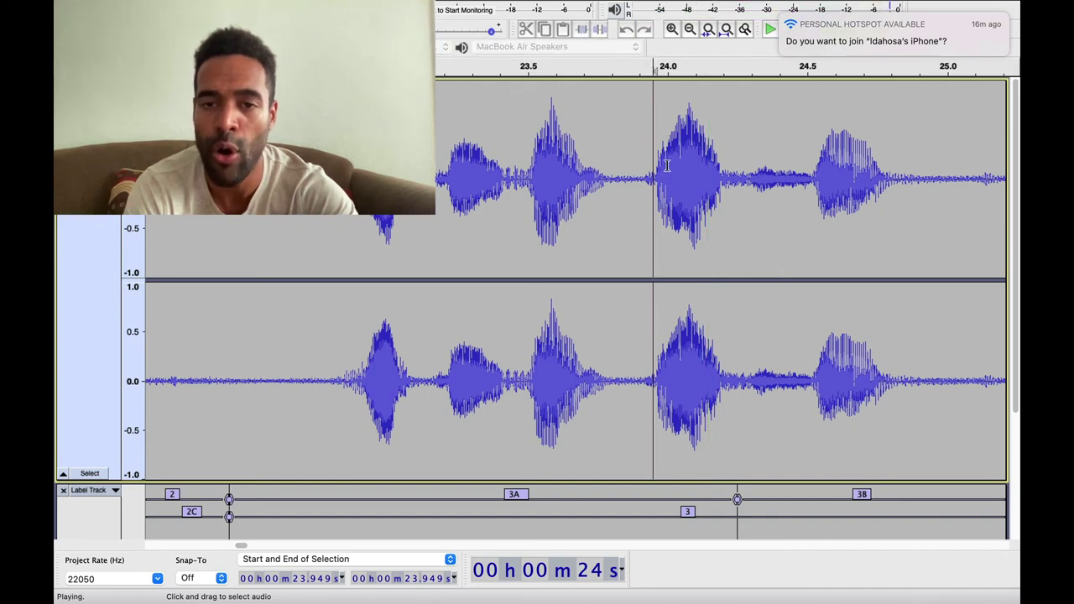
key(space)
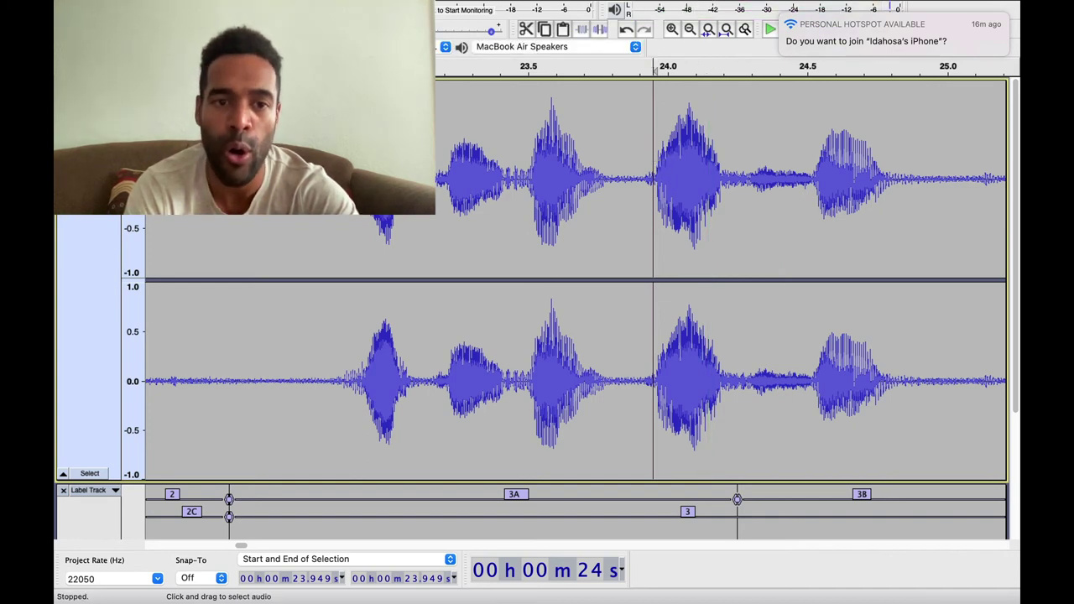
Select the entire slowed phrase, from about 22.76 to 25.02 seconds, and replay it.
drag(319, 235, 951, 237)
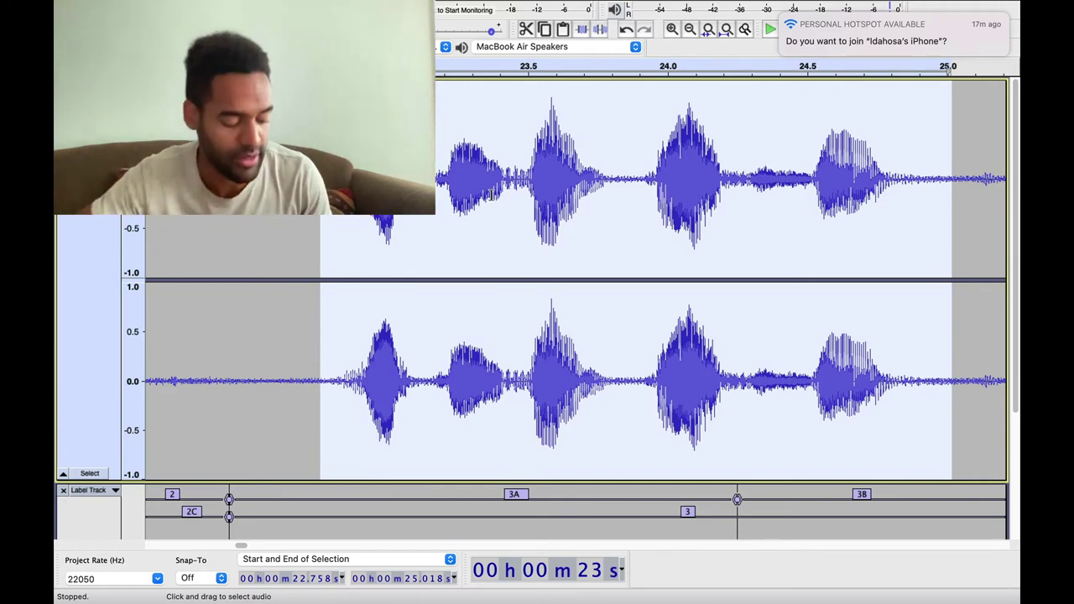
key(space)
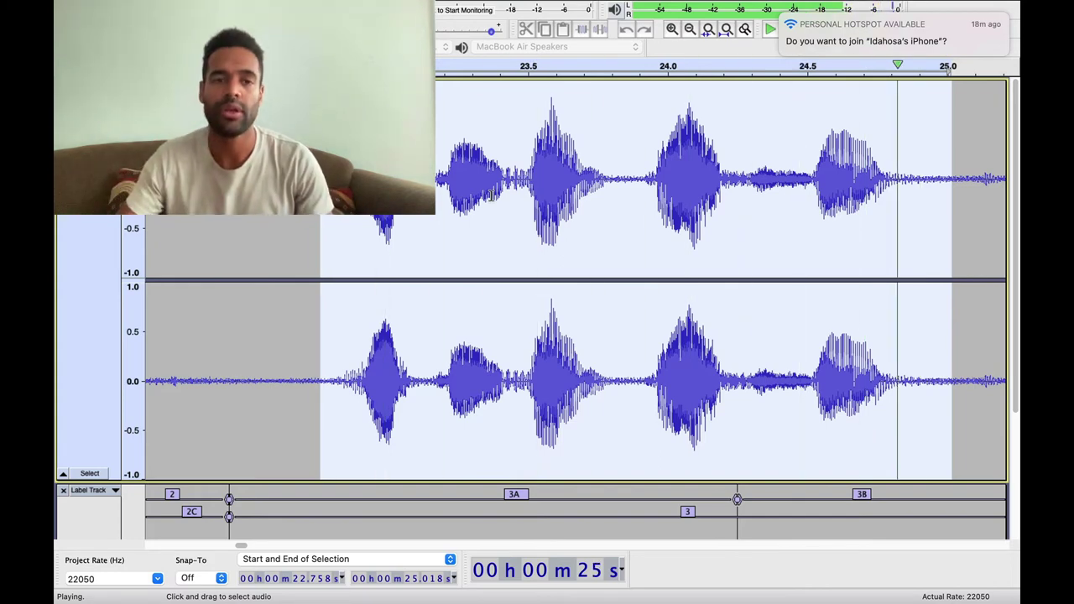
key(space)
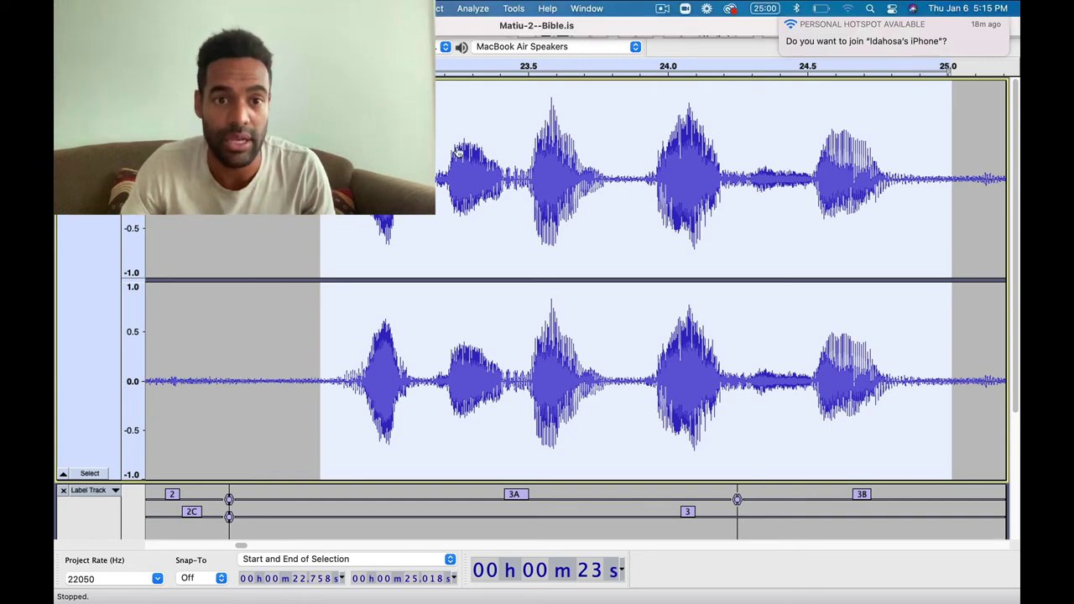
Undo the tempo change on phrase 3A and replay the phrase at its original speed.
key(super+z)
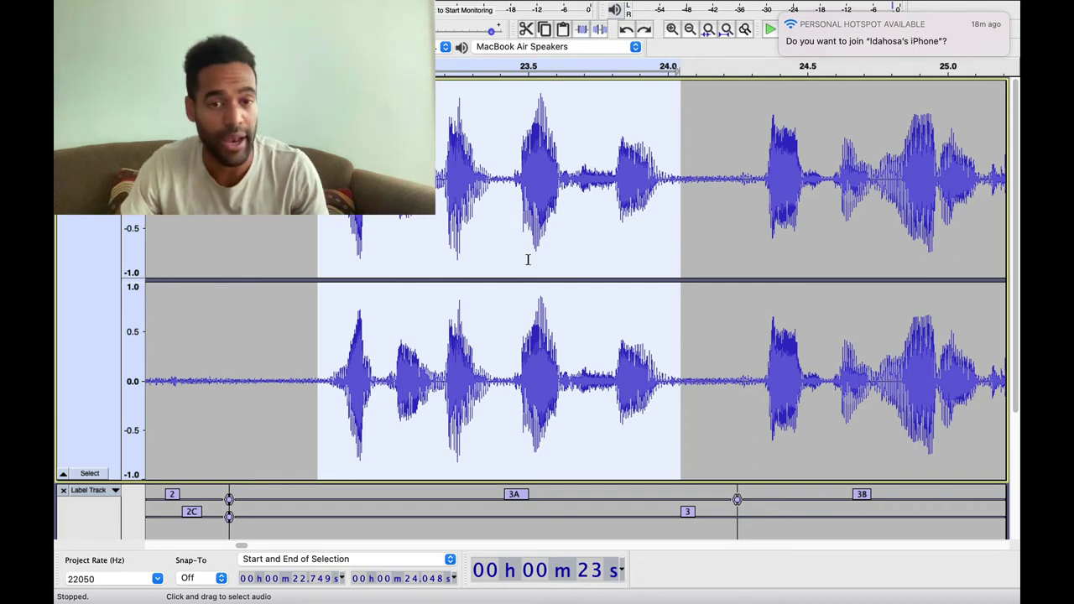
key(space)
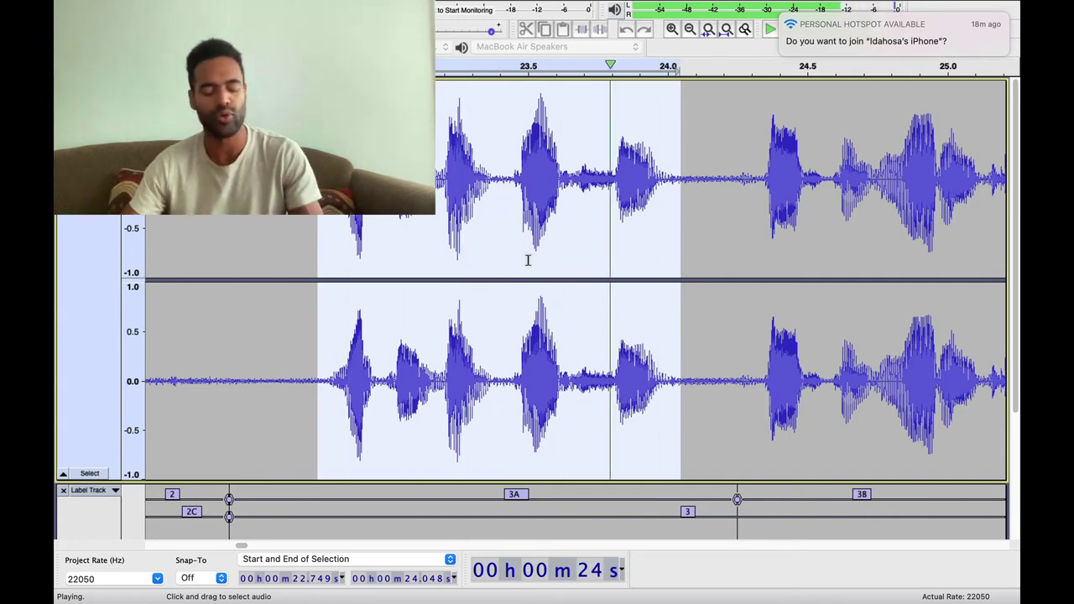
key(space)
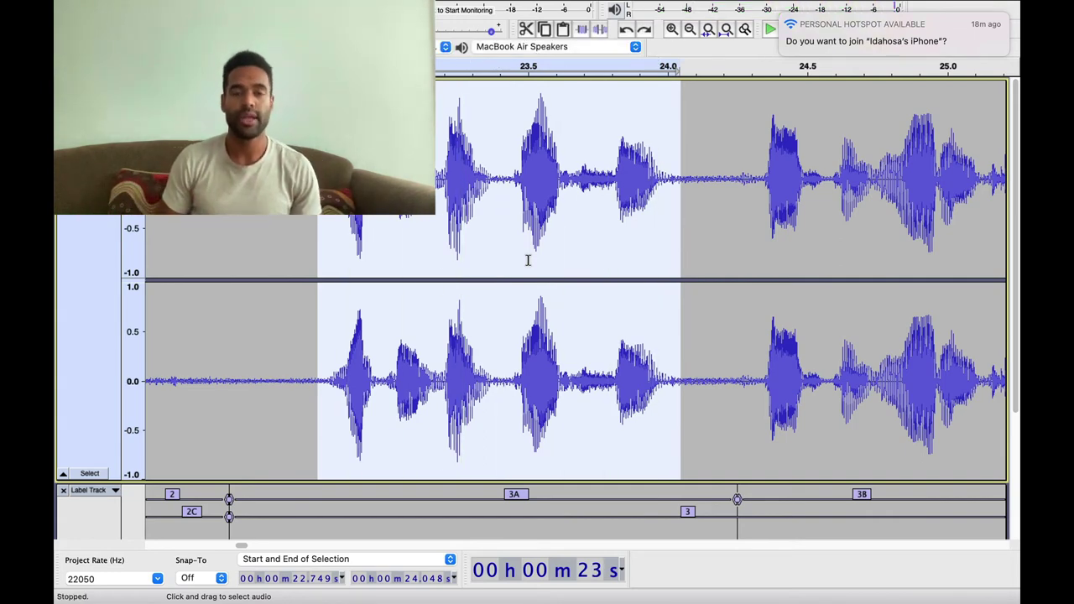